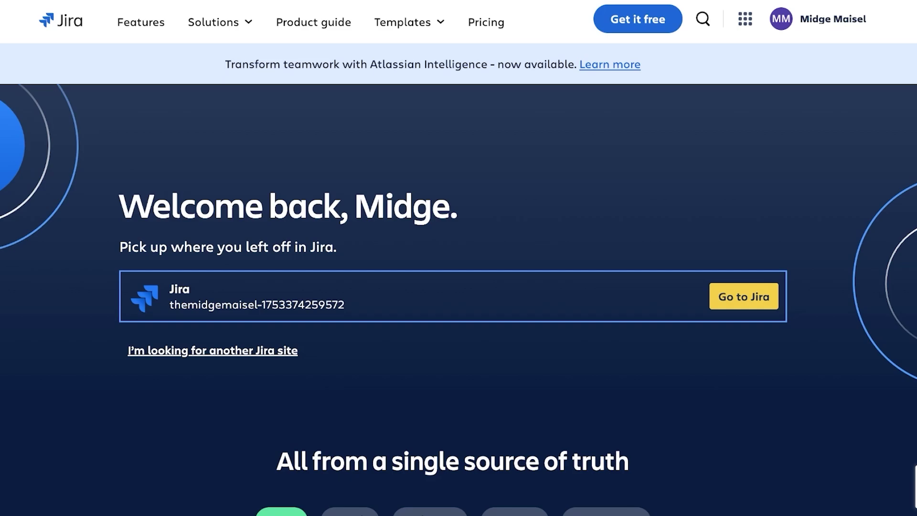
Look through the Jira product page, including the Plan overview and its sample board
{"action": "scroll", "coordinate": [458, 277], "scroll_direction": "down", "scroll_amount": 2}
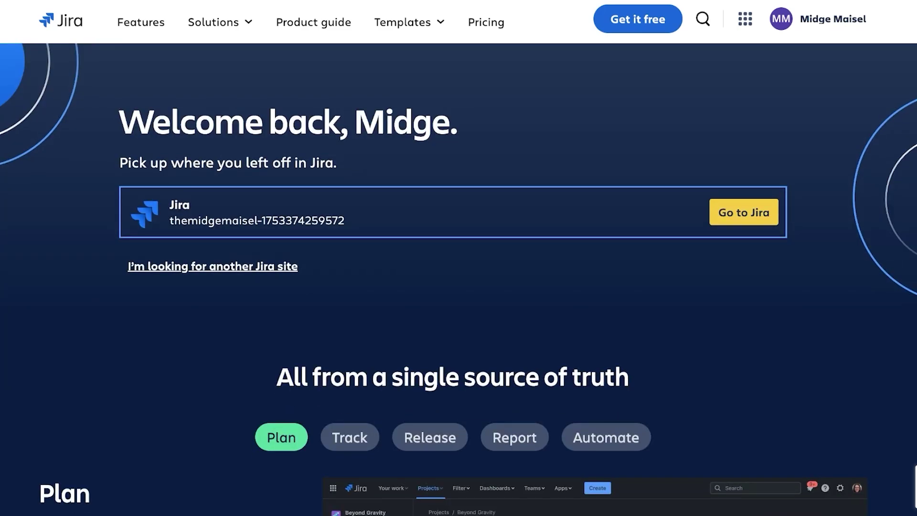
{"action": "scroll", "coordinate": [458, 279], "scroll_direction": "down", "scroll_amount": 10}
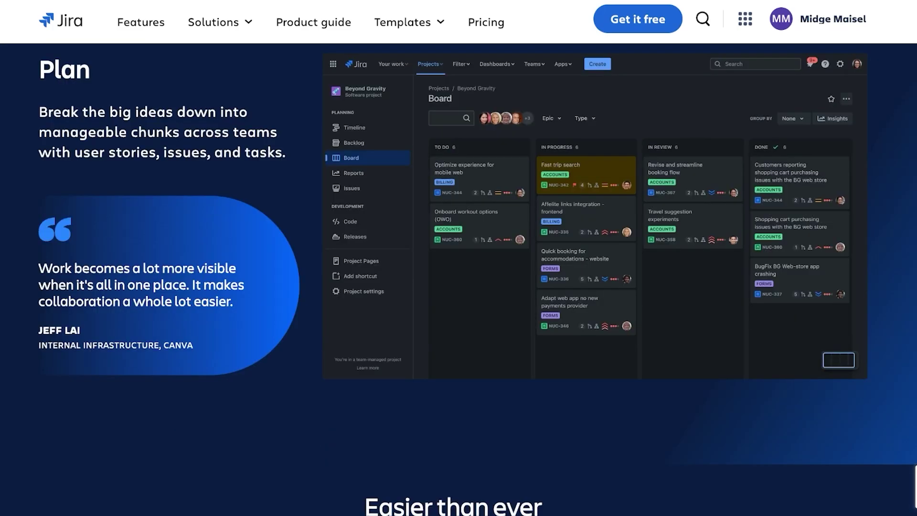
{"action": "scroll", "coordinate": [458, 280], "scroll_direction": "up", "scroll_amount": 1}
{"action": "scroll", "coordinate": [458, 279], "scroll_direction": "up", "scroll_amount": 1}
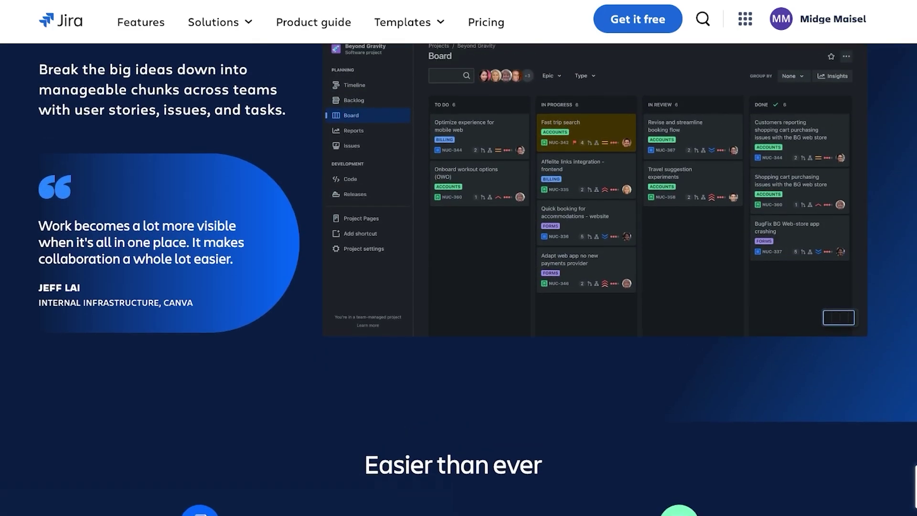
{"action": "scroll", "coordinate": [458, 279], "scroll_direction": "down", "scroll_amount": 1}
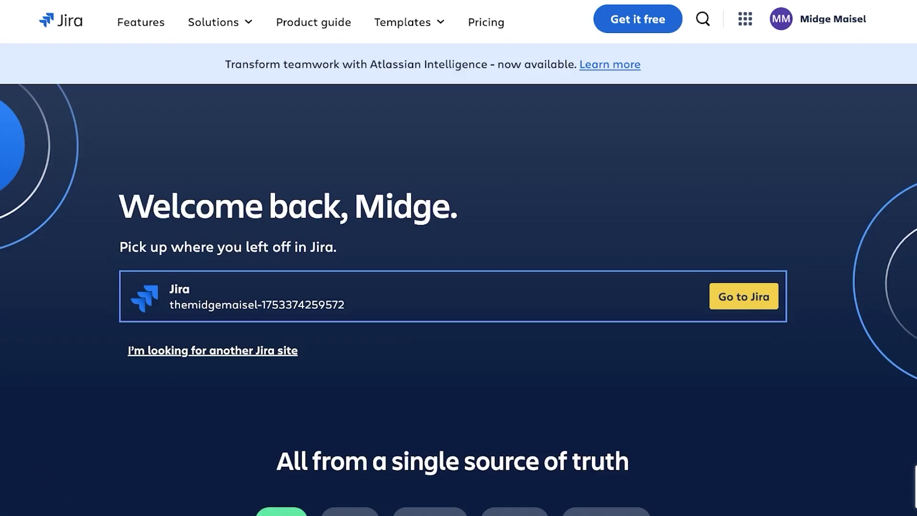
{"action": "scroll", "coordinate": [458, 286], "scroll_direction": "down", "scroll_amount": 1}
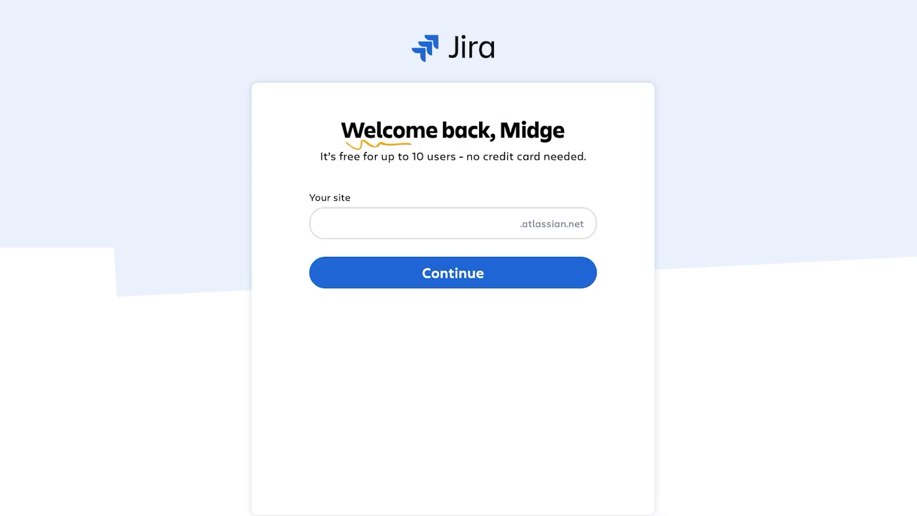
Submit the pasted site name and choose the Scrum template for the new site
{"action": "key", "text": "ctrl+v"}
{"action": "key", "text": "Return"}
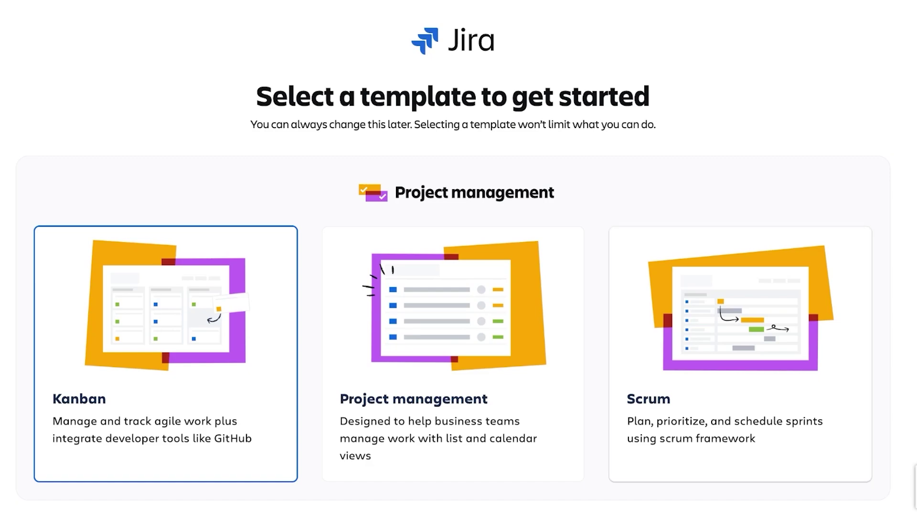
{"action": "left_click", "coordinate": [453, 354]}
{"action": "left_click", "coordinate": [740, 353]}
{"action": "scroll", "coordinate": [454, 286], "scroll_direction": "down", "scroll_amount": 2}
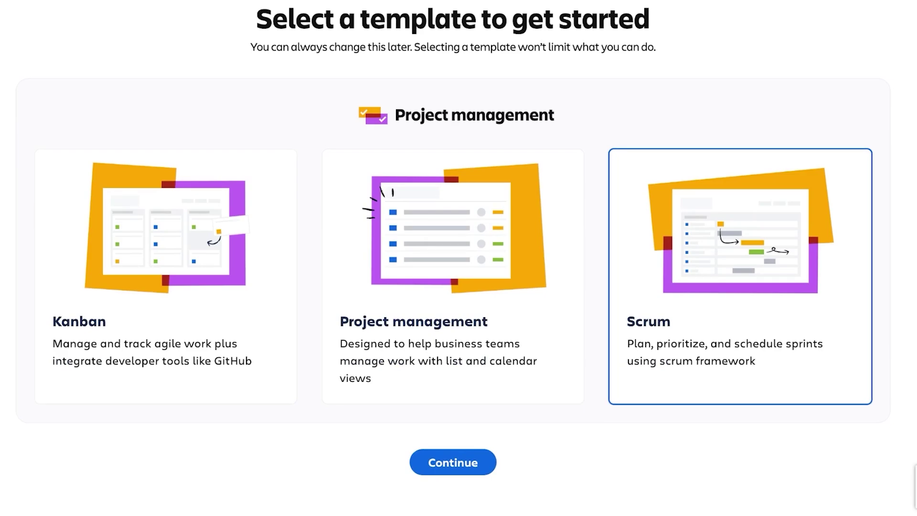
{"action": "left_click", "coordinate": [452, 462]}
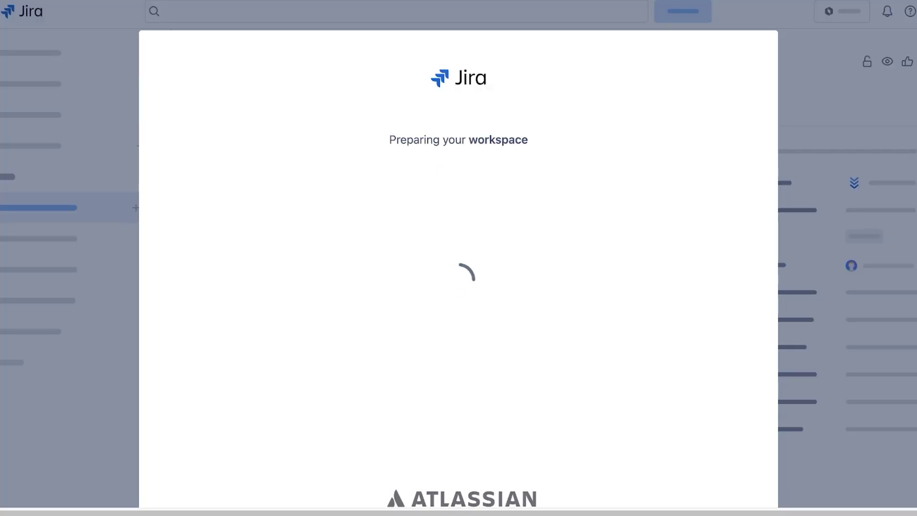
Name the first project "Alpine Project" and continue the setup
{"action": "scroll", "coordinate": [459, 257], "scroll_direction": "down", "scroll_amount": 2}
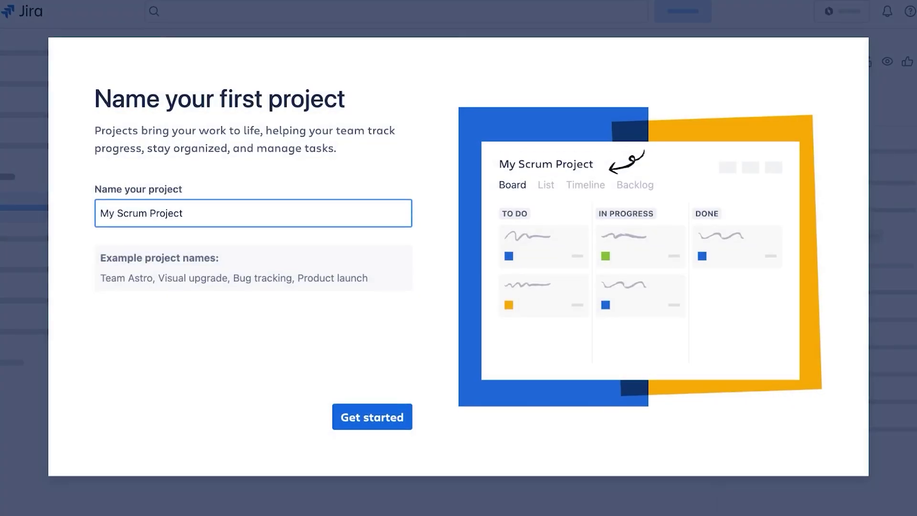
{"action": "key", "text": "super+a"}
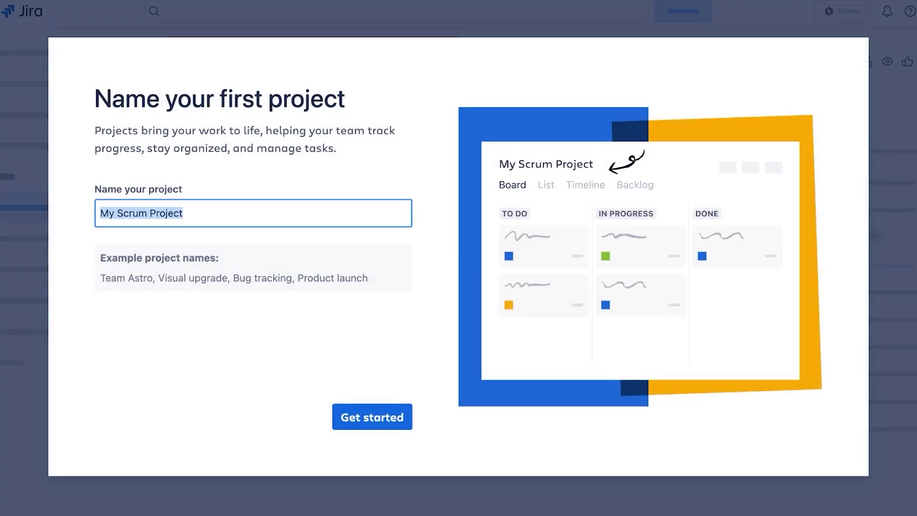
{"action": "key", "text": "BackSpace"}
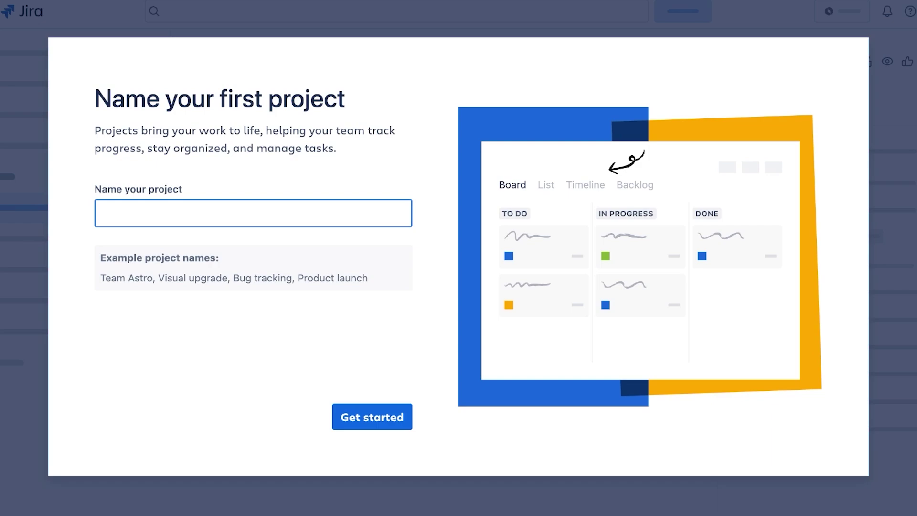
{"action": "type", "text": "Alphine Project"}
{"action": "left_click", "coordinate": [119, 213]}
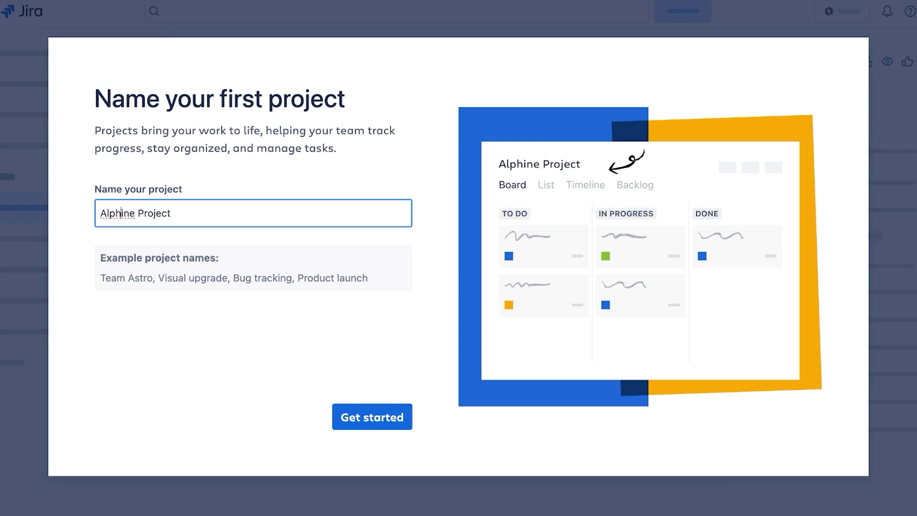
{"action": "key", "text": "BackSpace"}
{"action": "key", "text": "Return"}
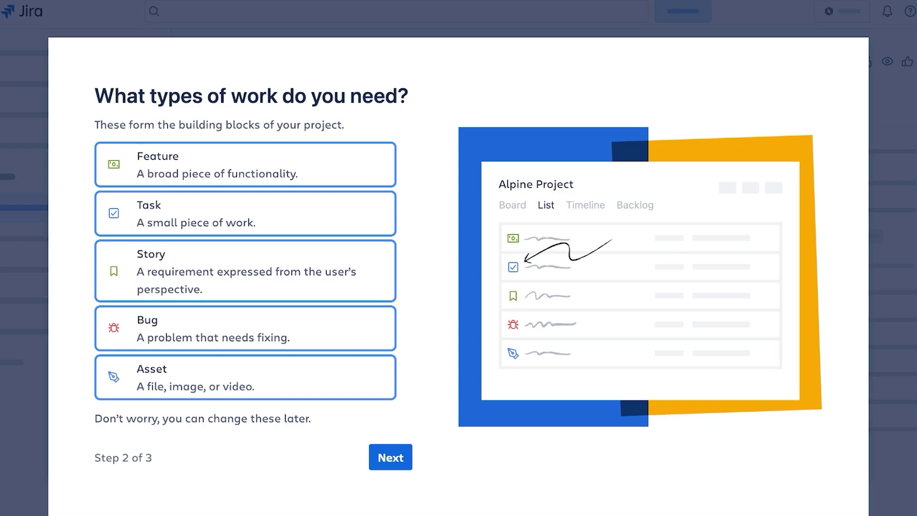
Toggle the Asset and Bug work types in the project's work type selection
{"action": "left_click", "coordinate": [245, 377]}
{"action": "left_click", "coordinate": [245, 328]}
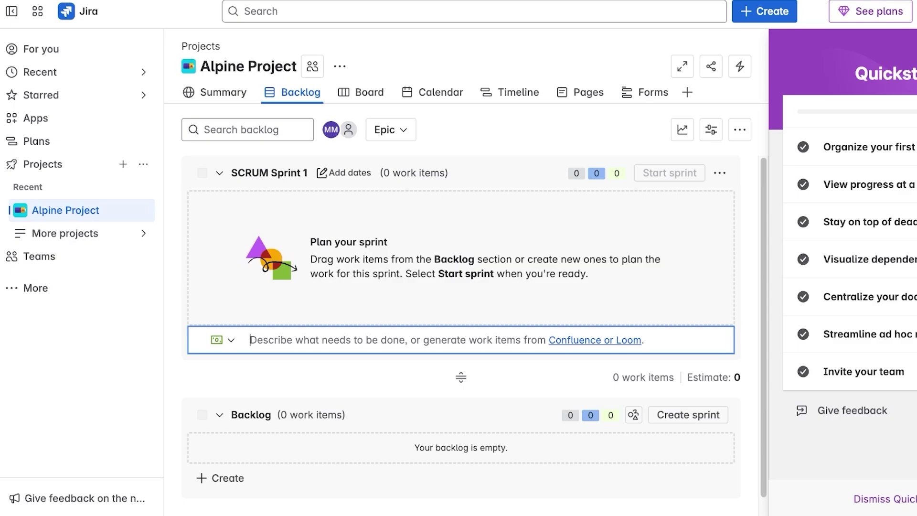
Check the Confluence and Loom sources for generating sprint work items, then close them and the new work item entry
{"action": "left_click", "coordinate": [595, 340]}
{"action": "left_click", "coordinate": [564, 89]}
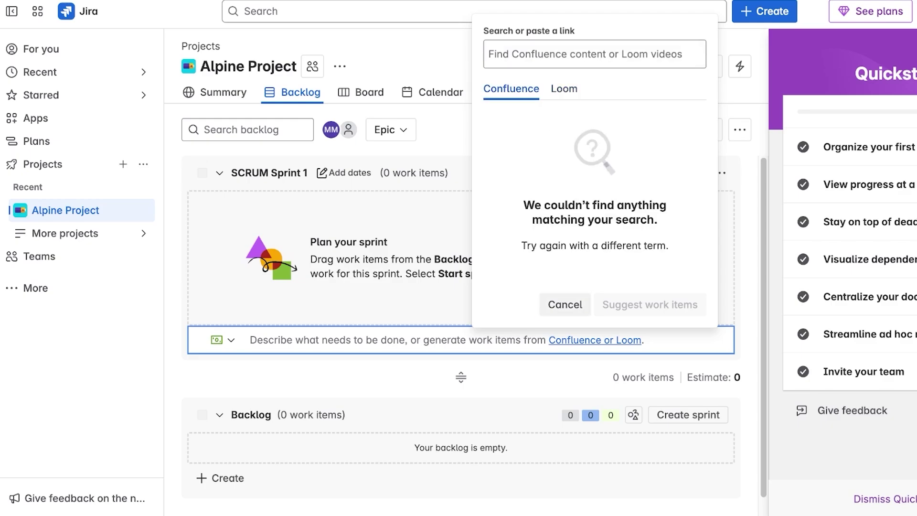
{"action": "left_click", "coordinate": [565, 304]}
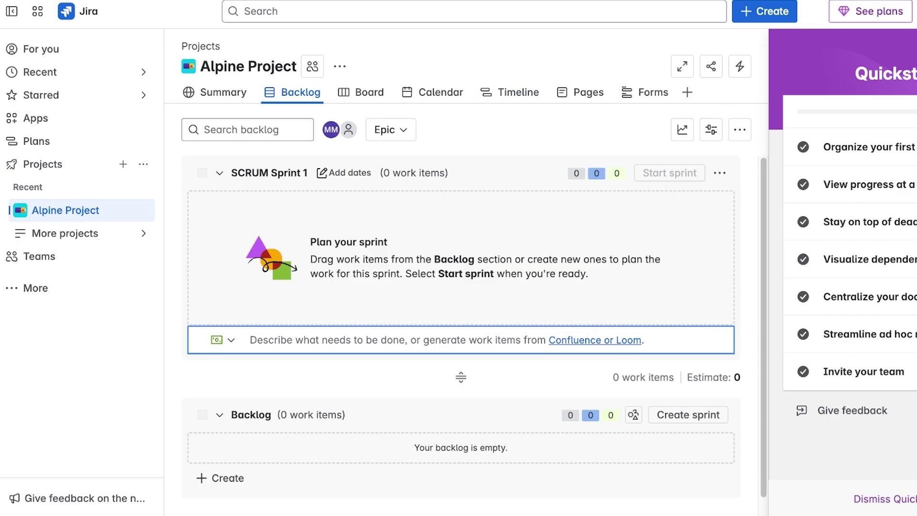
{"action": "scroll", "coordinate": [460, 335], "scroll_direction": "down", "scroll_amount": 1}
{"action": "key", "text": "Escape"}
{"action": "scroll", "coordinate": [461, 334], "scroll_direction": "up", "scroll_amount": 1}
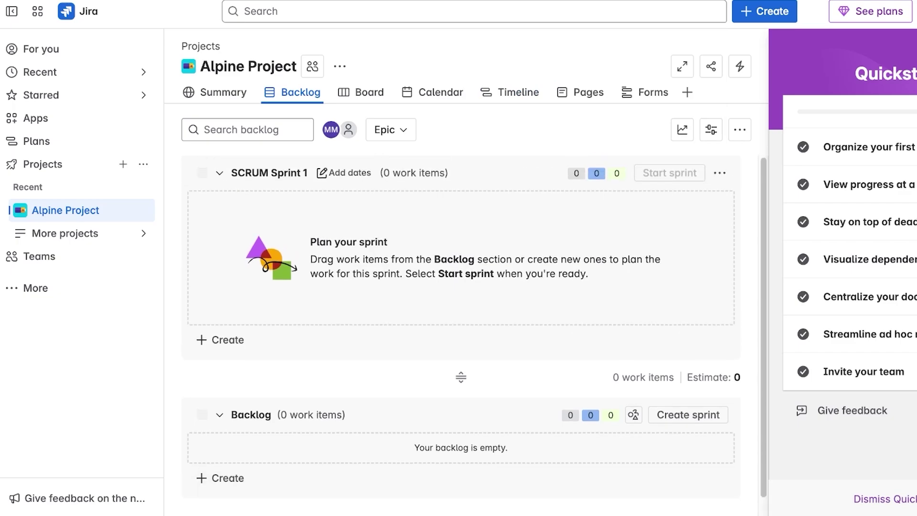
Complete the Quickstart guides "Organize your first sprint" and "View progress at a glance"
{"action": "scroll", "coordinate": [461, 334], "scroll_direction": "down", "scroll_amount": 1}
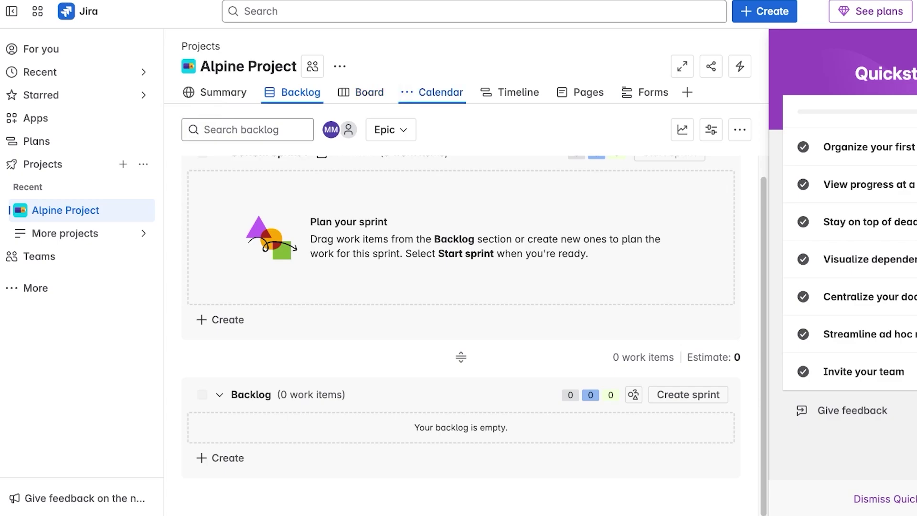
{"action": "left_click", "coordinate": [869, 147]}
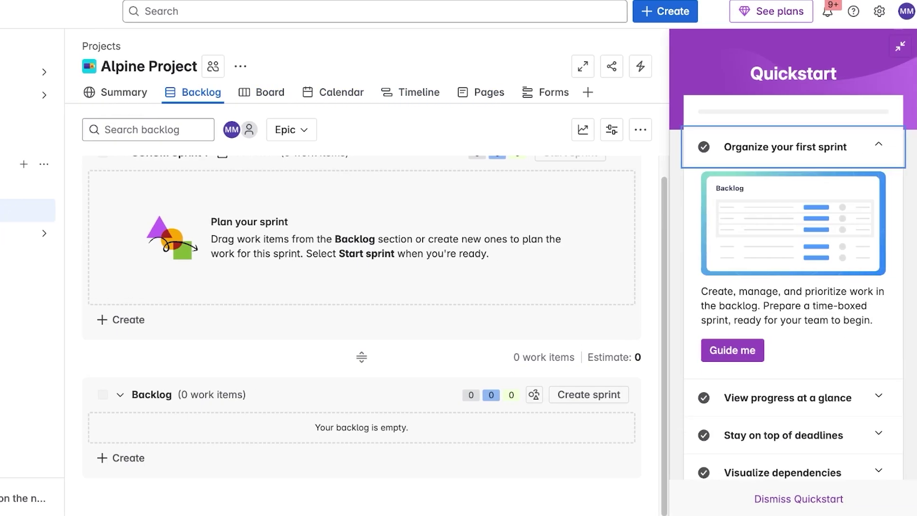
{"action": "left_click", "coordinate": [801, 350]}
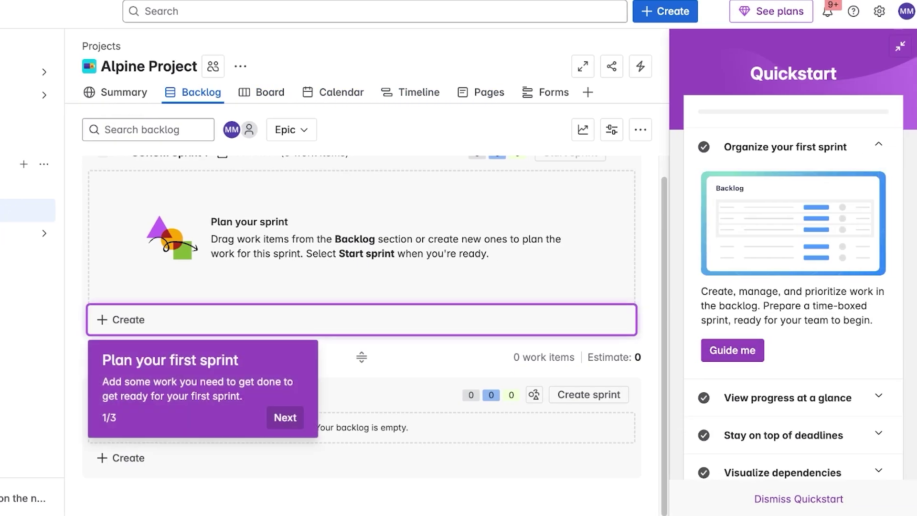
{"action": "key", "text": "Return"}
{"action": "key", "text": "Return"}
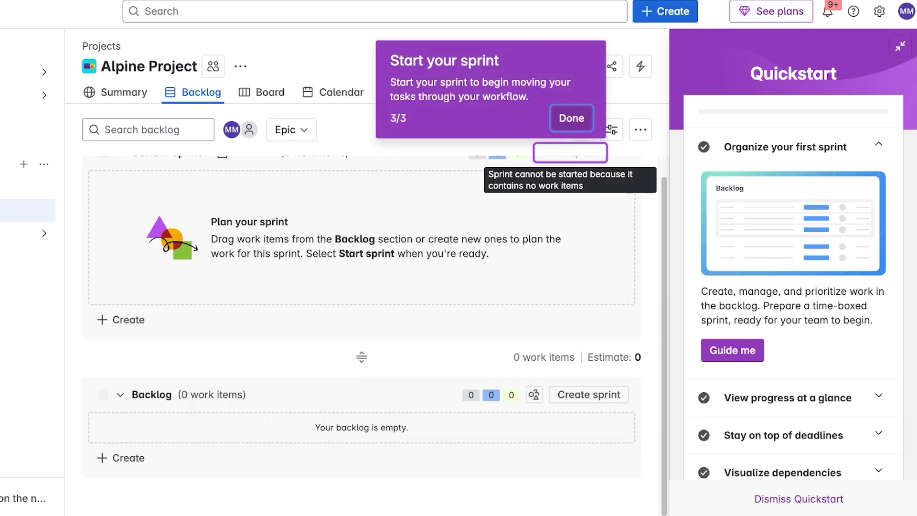
{"action": "key", "text": "Return"}
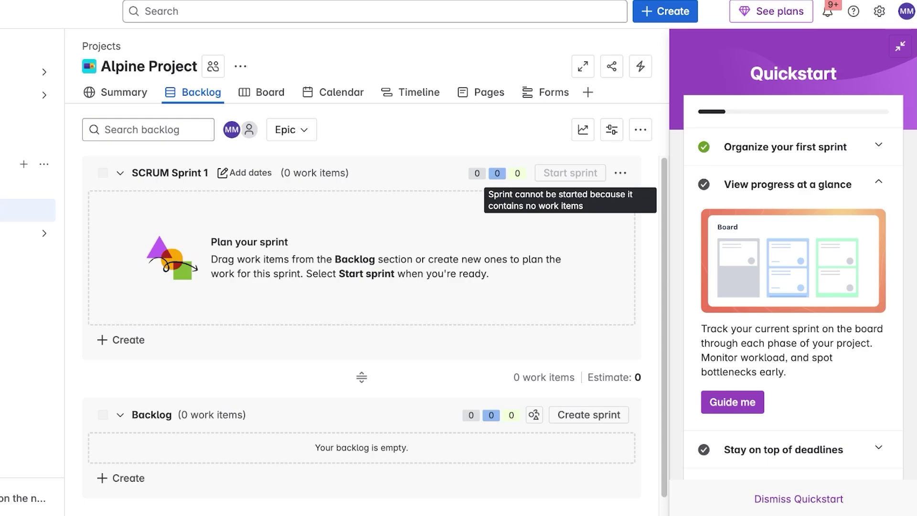
{"action": "left_click", "coordinate": [733, 402]}
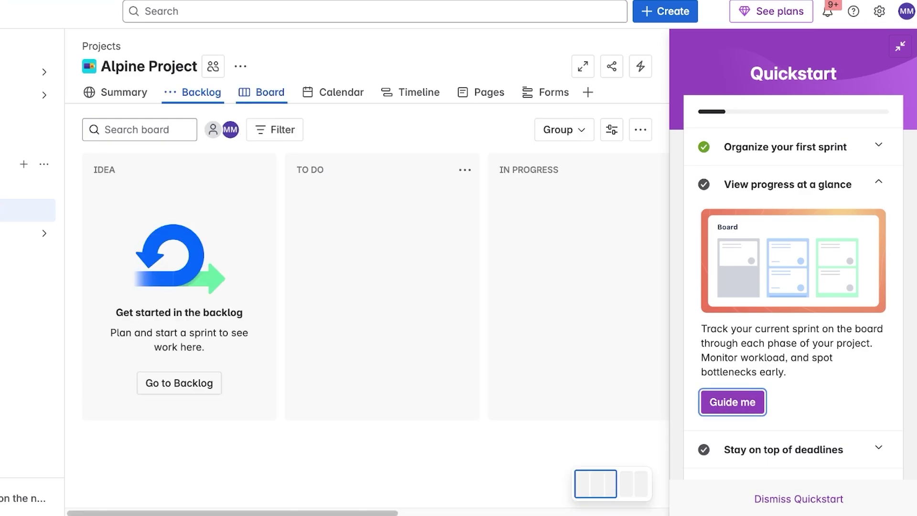
{"action": "key", "text": "Return"}
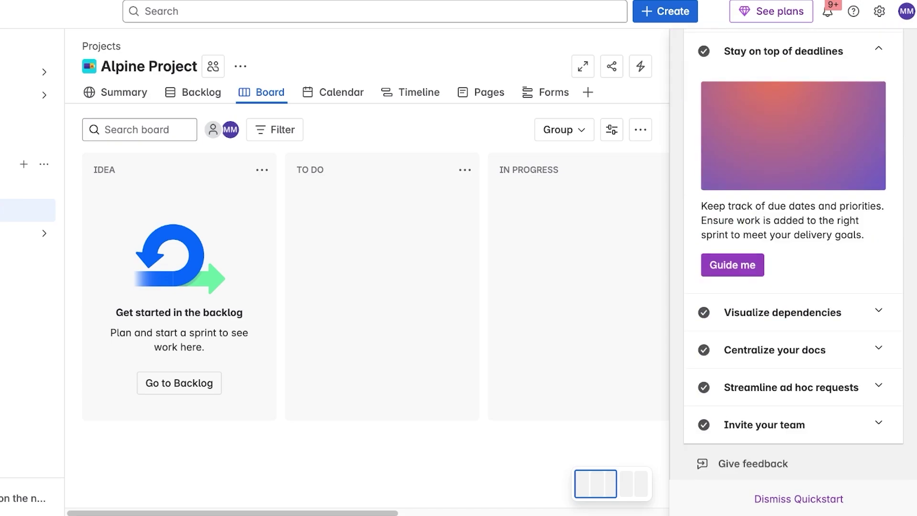
Run the Quickstart guides "Visualize dependencies" and "Centralize your docs", acknowledging the timeline hint
{"action": "left_click", "coordinate": [793, 313]}
{"action": "scroll", "coordinate": [793, 258], "scroll_direction": "up", "scroll_amount": 3}
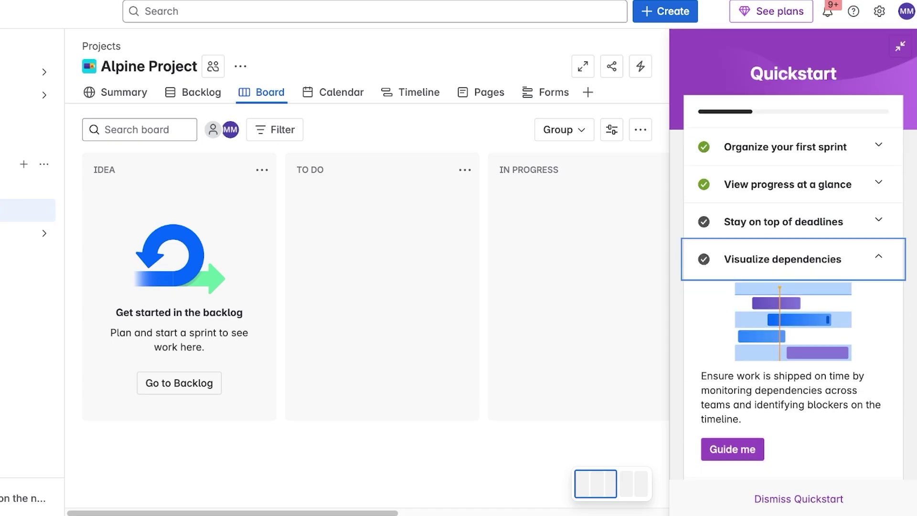
{"action": "scroll", "coordinate": [793, 334], "scroll_direction": "down", "scroll_amount": 1}
{"action": "left_click", "coordinate": [733, 412]}
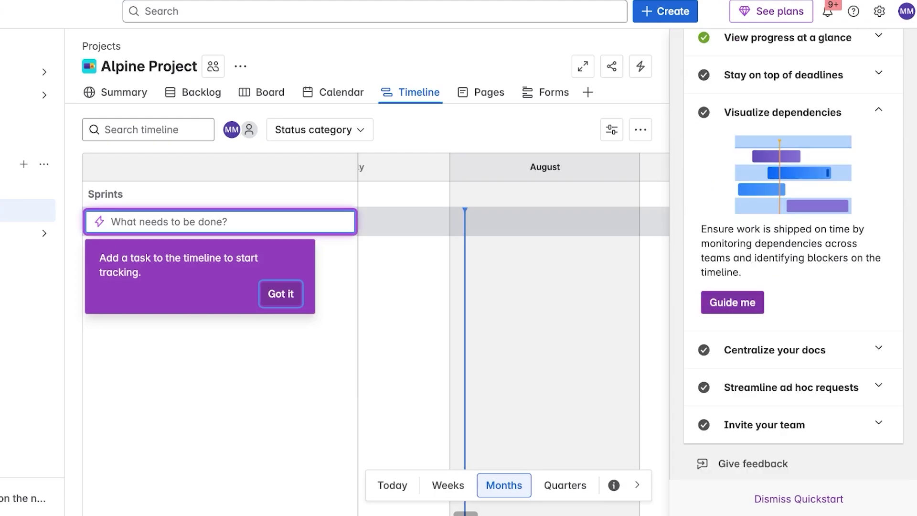
{"action": "left_click", "coordinate": [733, 302]}
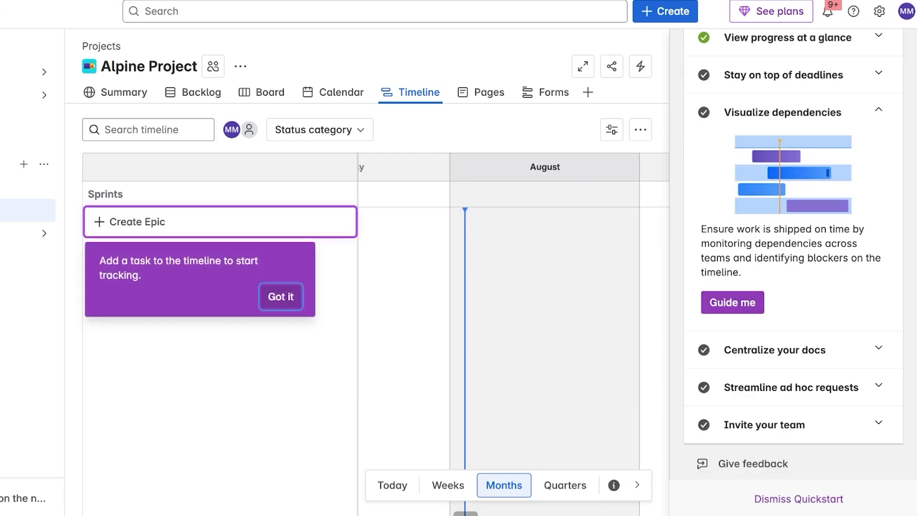
{"action": "left_click", "coordinate": [281, 297]}
{"action": "left_click", "coordinate": [733, 352]}
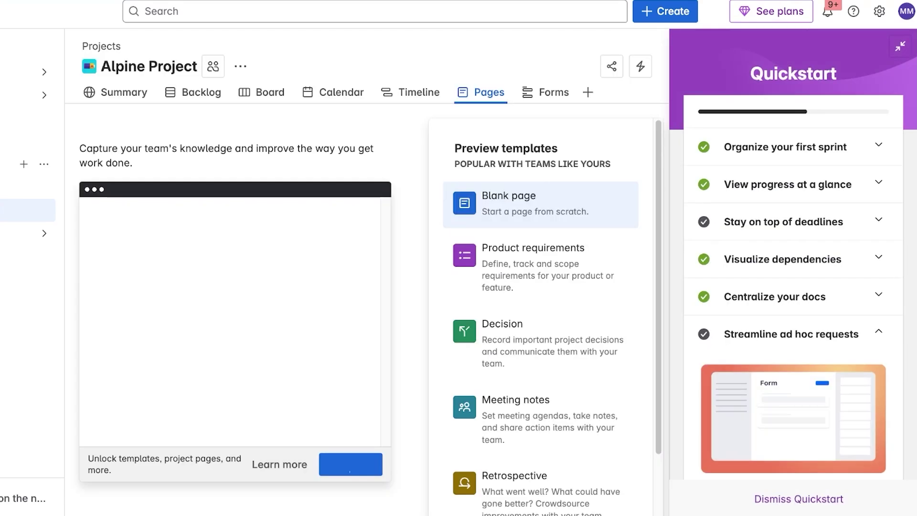
Run the Quickstart guides "Streamline ad hoc requests" and "Invite your team", acknowledging the form-building hint
{"action": "scroll", "coordinate": [285, 306], "scroll_direction": "down", "scroll_amount": 1}
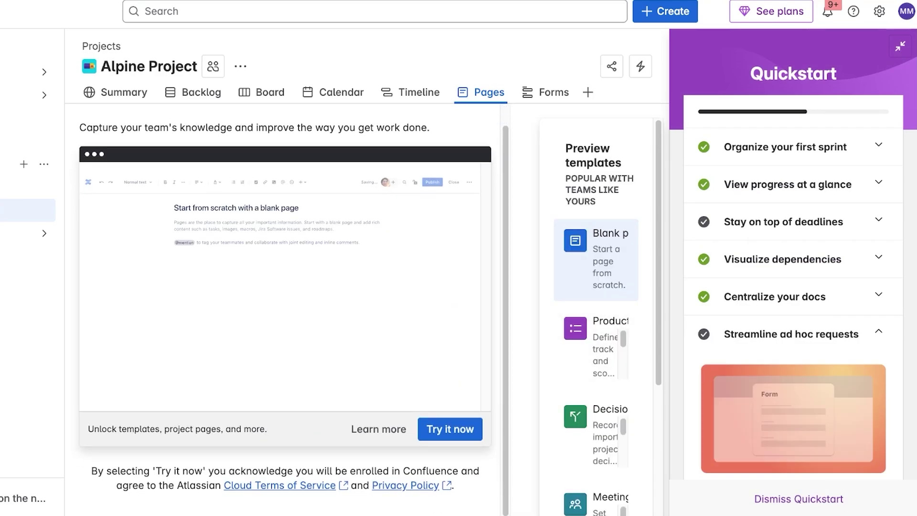
{"action": "scroll", "coordinate": [793, 306], "scroll_direction": "down", "scroll_amount": 4}
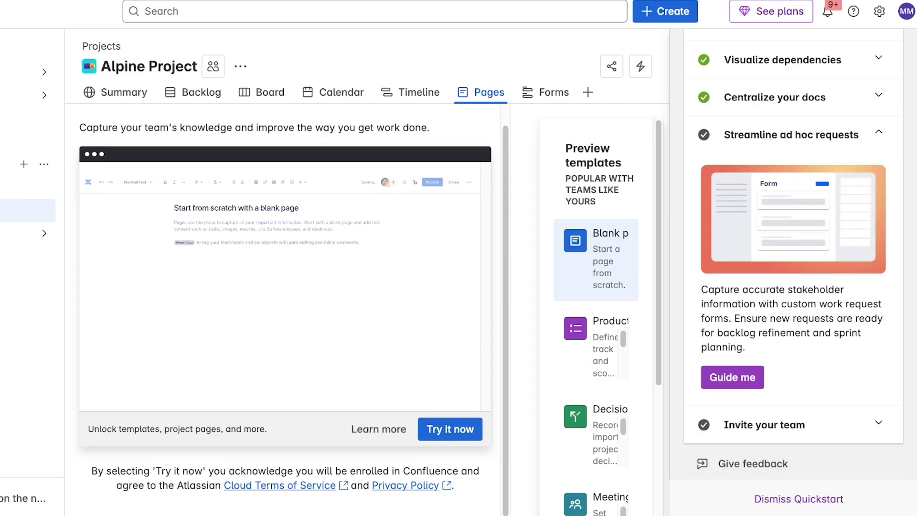
{"action": "left_click", "coordinate": [733, 378]}
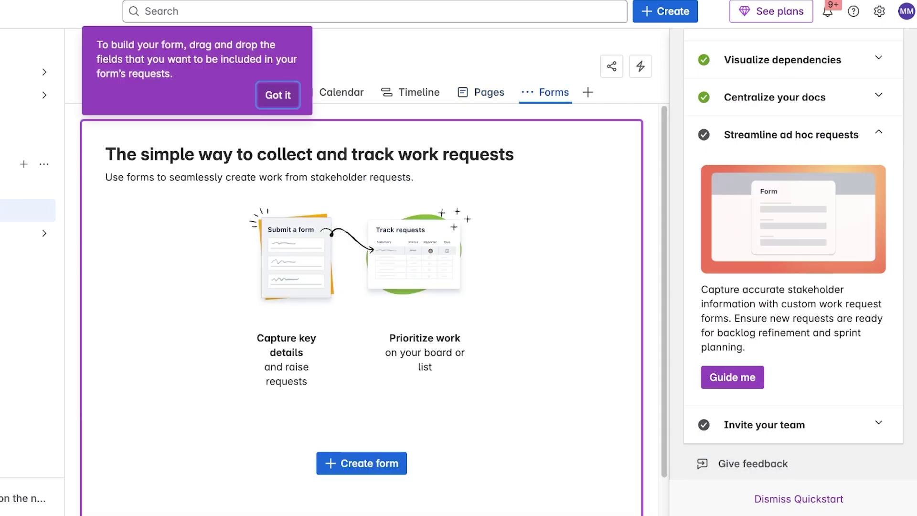
{"action": "left_click", "coordinate": [278, 95]}
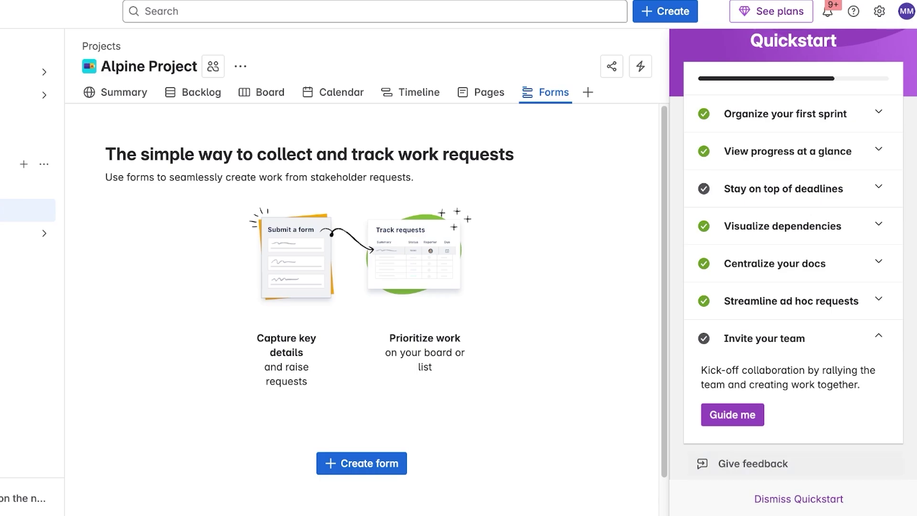
{"action": "left_click", "coordinate": [732, 415]}
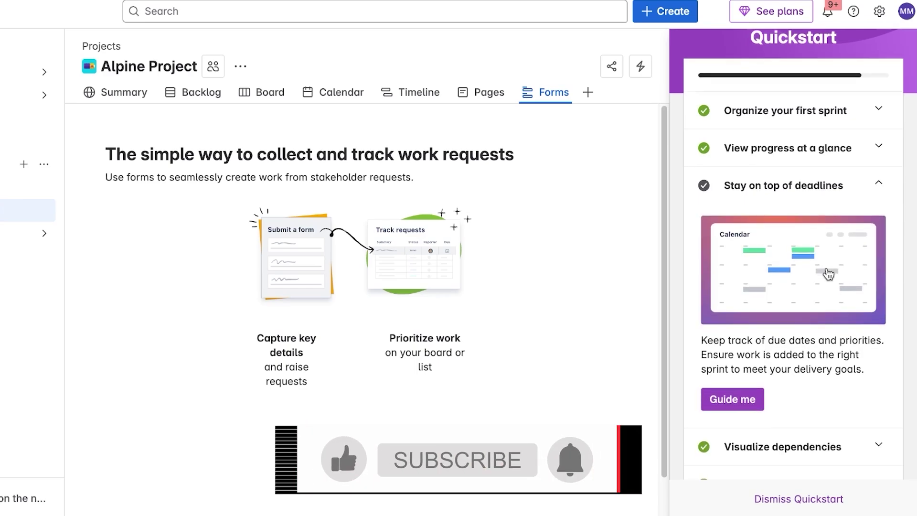
Dismiss the Quickstart guide and open the Alpine Project's backlog
{"action": "left_click", "coordinate": [799, 498]}
{"action": "left_click", "coordinate": [123, 93]}
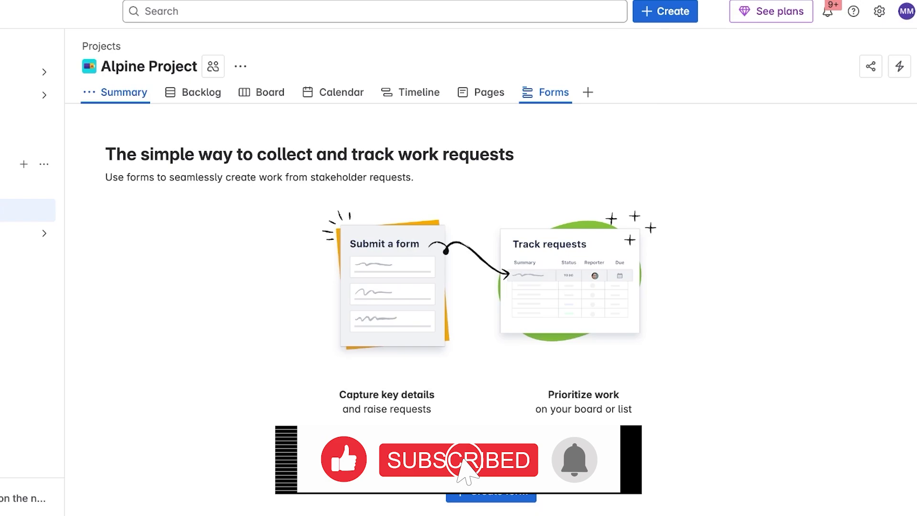
{"action": "left_click", "coordinate": [193, 92]}
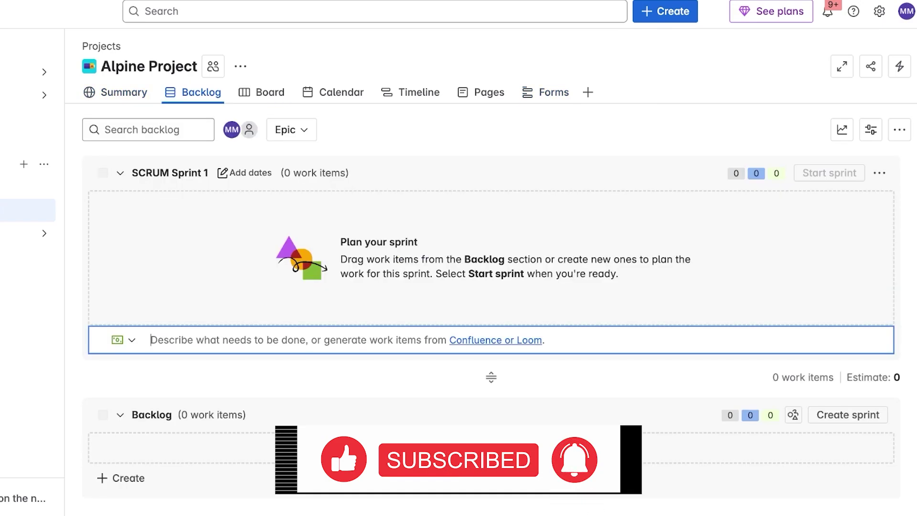
Add a work item to the backlog titled "Create a page for task items in alpine apps"
{"action": "left_click", "coordinate": [121, 478]}
{"action": "scroll", "coordinate": [491, 325], "scroll_direction": "down", "scroll_amount": 1}
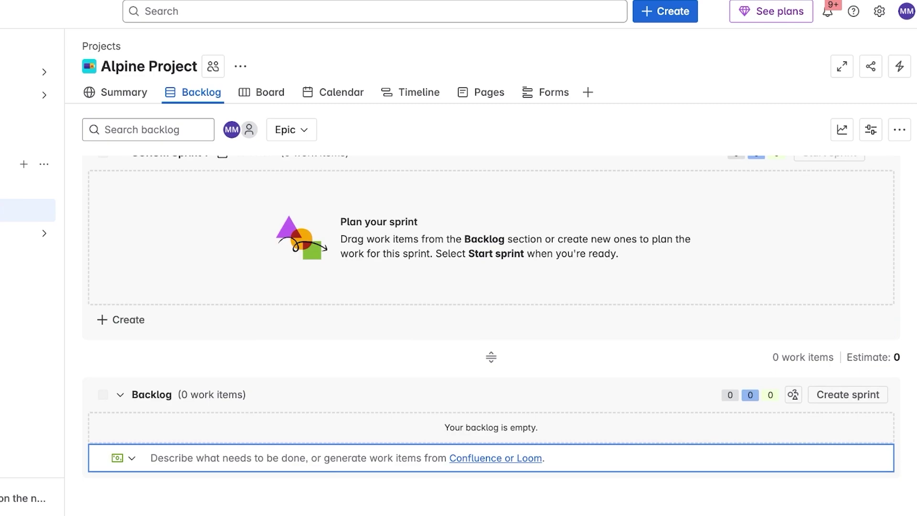
{"action": "type", "text": "Create a"}
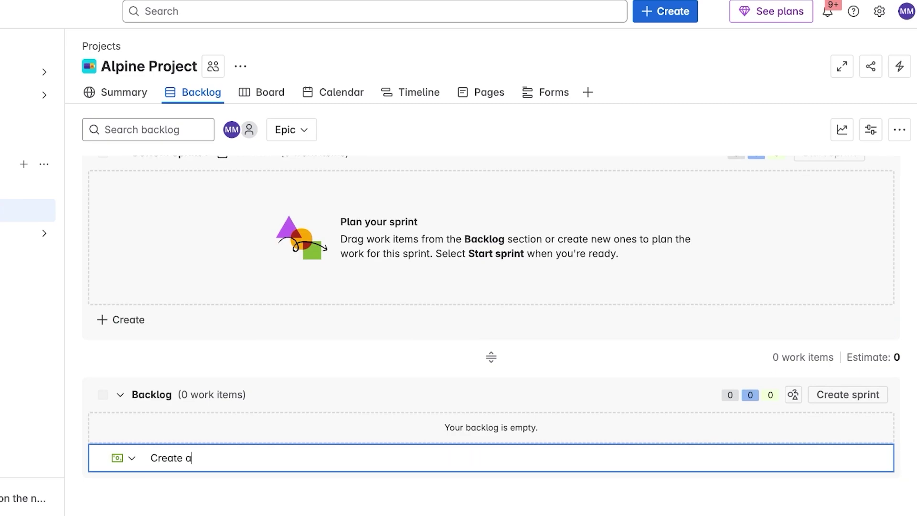
{"action": "type", "text": " page for task items in alphine "}
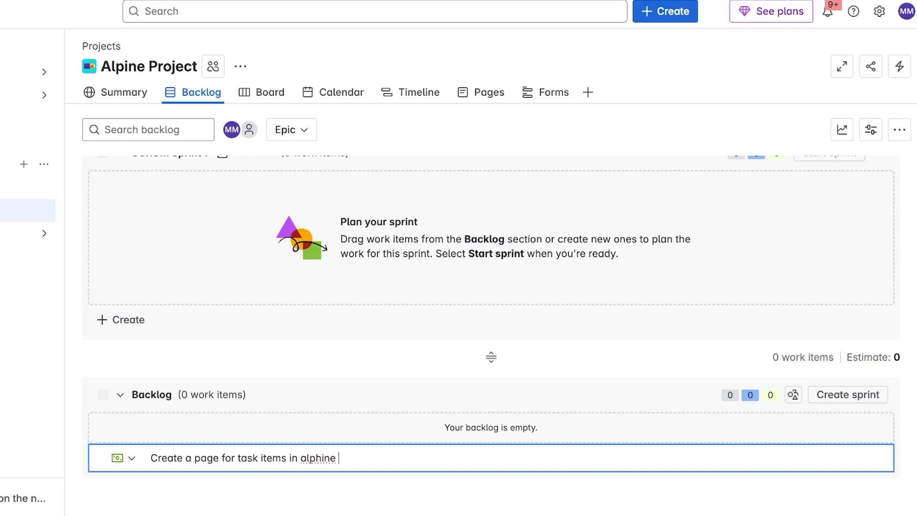
{"action": "type", "text": "apps"}
{"action": "key", "text": "Return"}
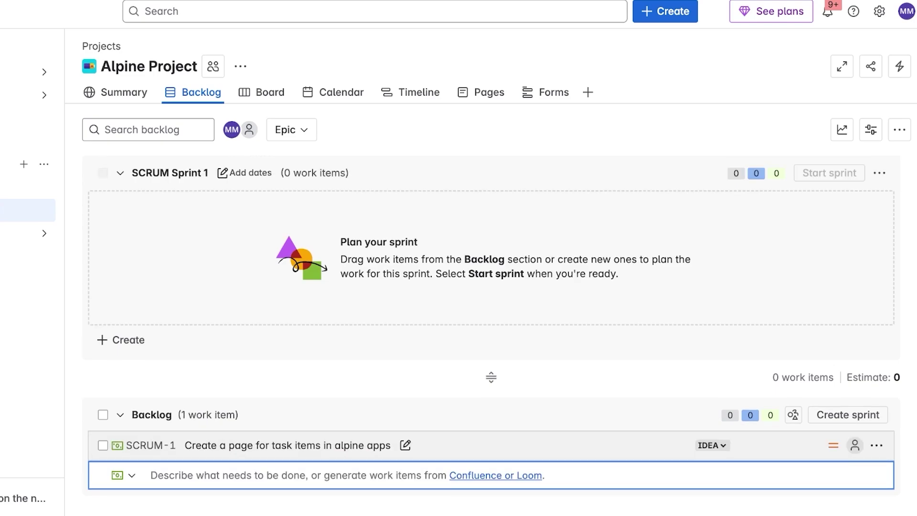
Add a second backlog work item titled "Rreview emoji text option in commands in app"
{"action": "type", "text": "Rreview emoji"}
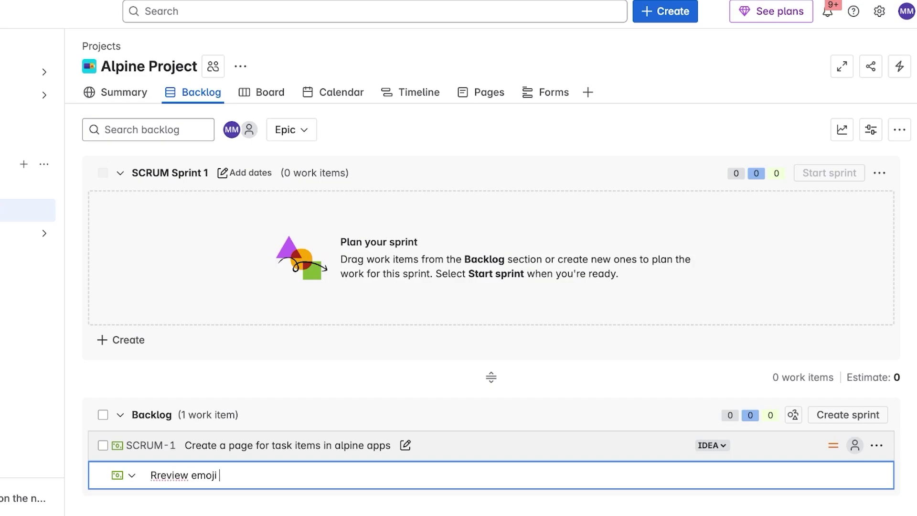
{"action": "type", "text": " text option in commands in app"}
{"action": "key", "text": "Return"}
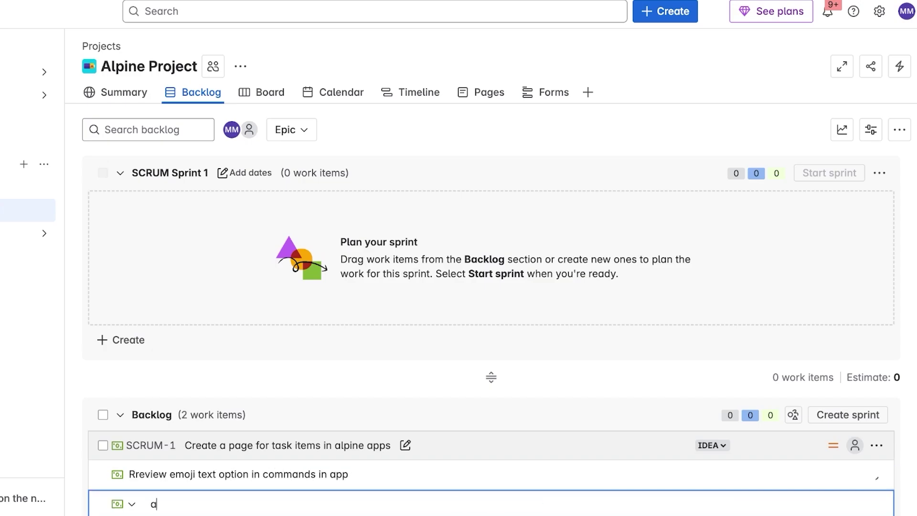
{"action": "scroll", "coordinate": [239, 399], "scroll_direction": "down", "scroll_amount": 1}
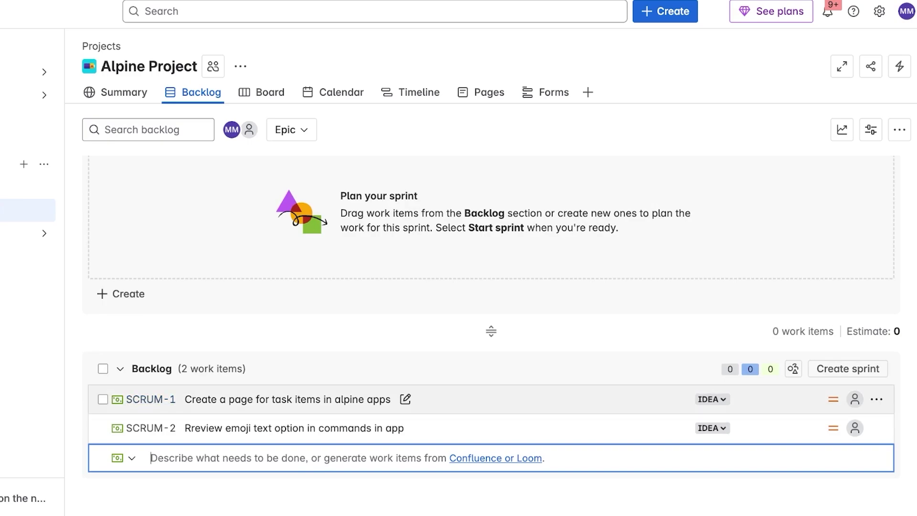
Open the work item about the task items page and examine its status, description, automation and Improve work item options
{"action": "left_click", "coordinate": [239, 399]}
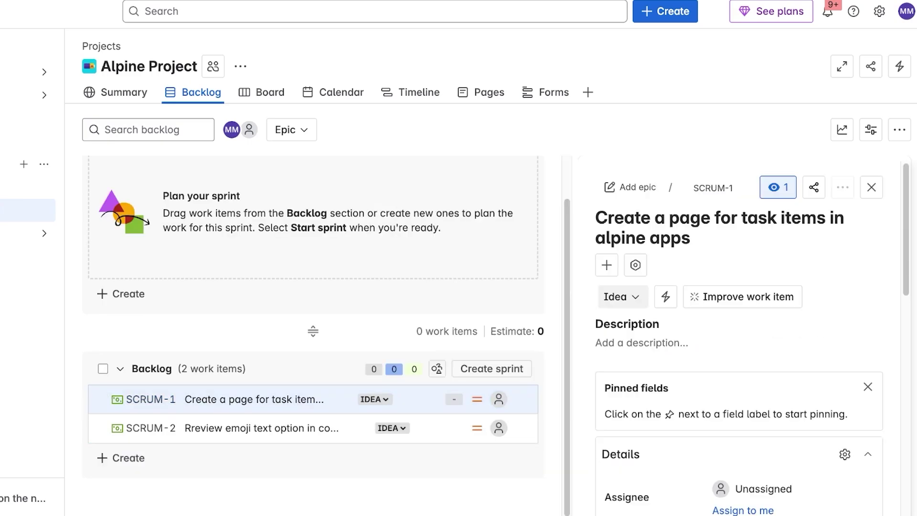
{"action": "left_click", "coordinate": [635, 277]}
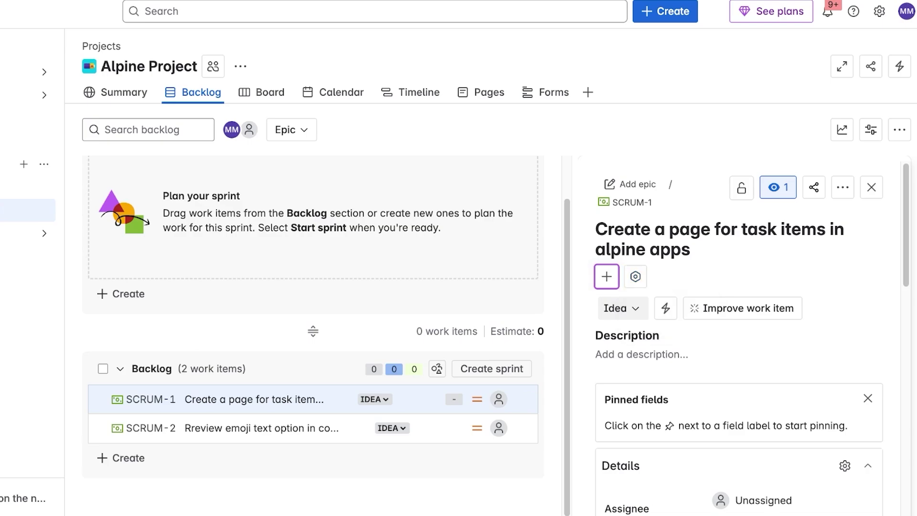
{"action": "left_click", "coordinate": [619, 309]}
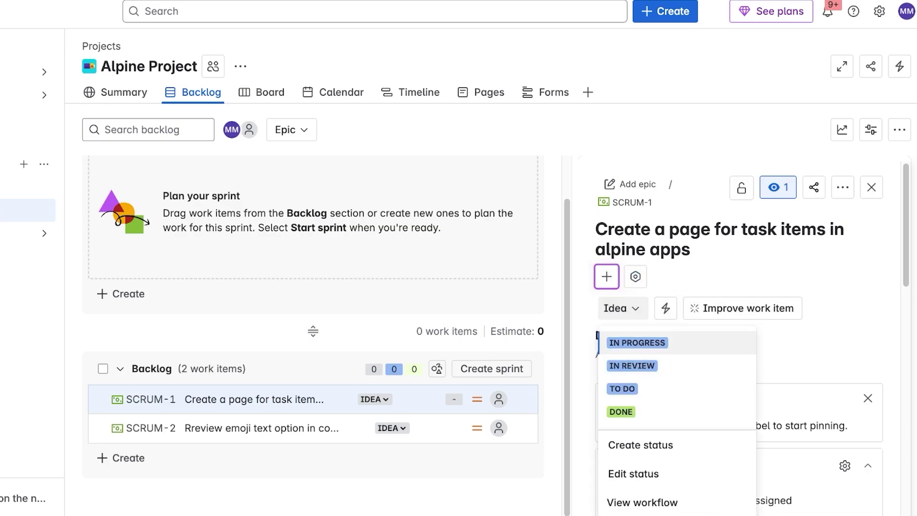
{"action": "left_click", "coordinate": [791, 354]}
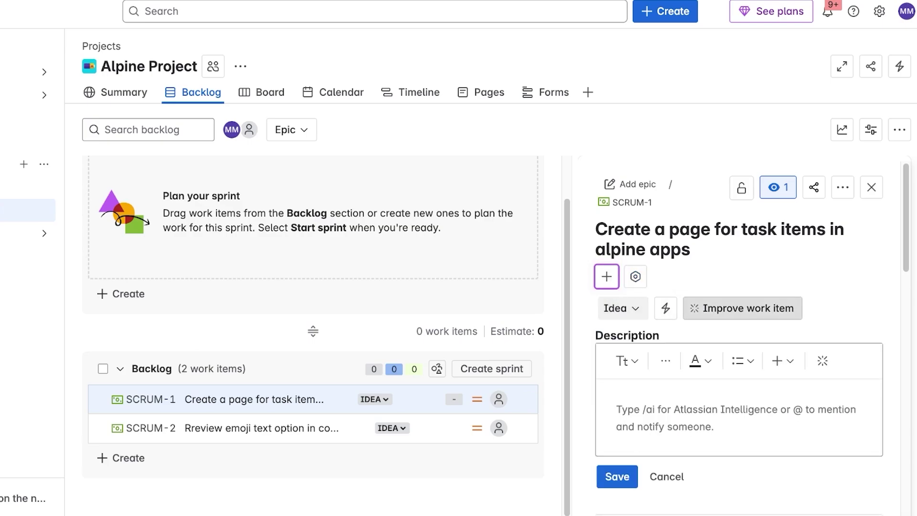
{"action": "left_click", "coordinate": [665, 308]}
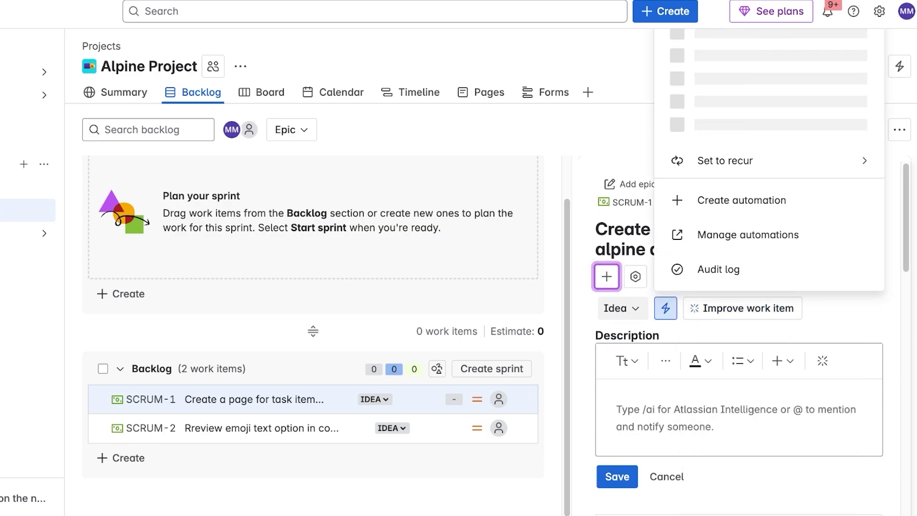
{"action": "left_click", "coordinate": [743, 310]}
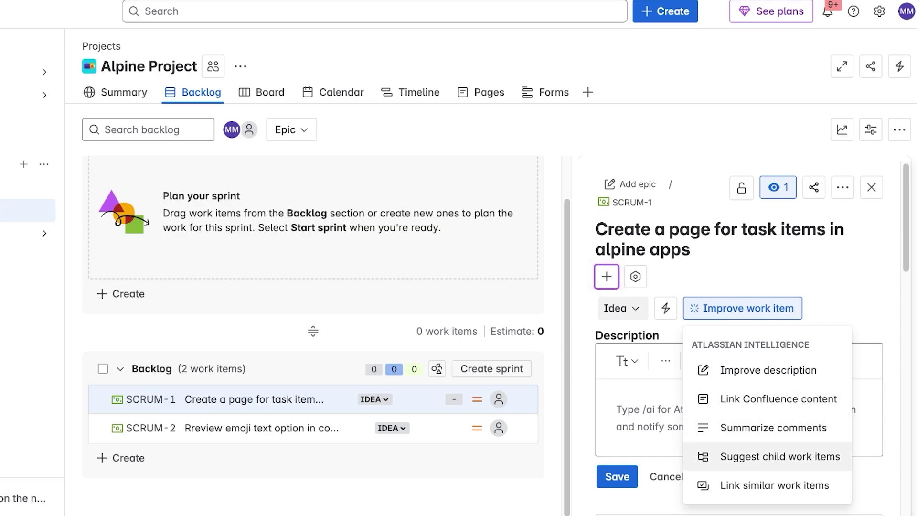
{"action": "left_click", "coordinate": [779, 457]}
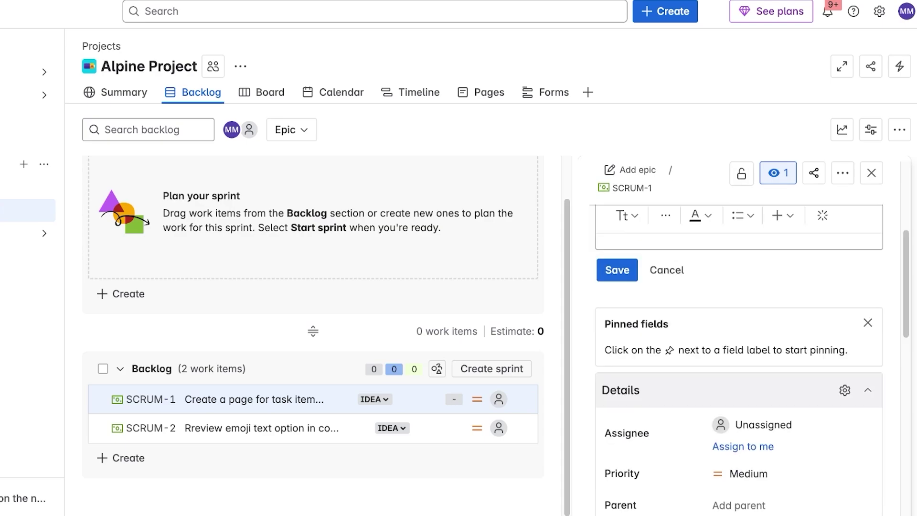
Examine the work item's detail fields, including its branch and commit options, and close the work item
{"action": "scroll", "coordinate": [778, 430], "scroll_direction": "down", "scroll_amount": 4}
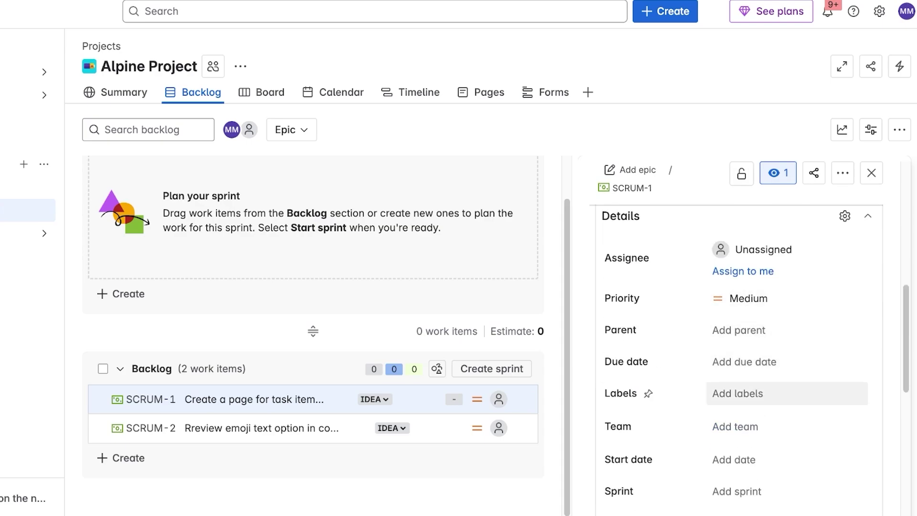
{"action": "scroll", "coordinate": [788, 420], "scroll_direction": "down", "scroll_amount": 1}
{"action": "scroll", "coordinate": [764, 430], "scroll_direction": "down", "scroll_amount": 4}
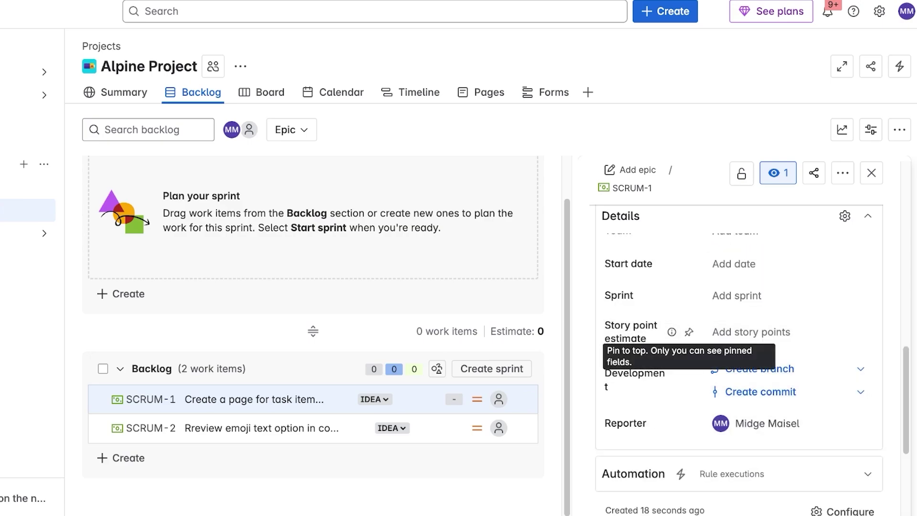
{"action": "scroll", "coordinate": [784, 370], "scroll_direction": "down", "scroll_amount": 1}
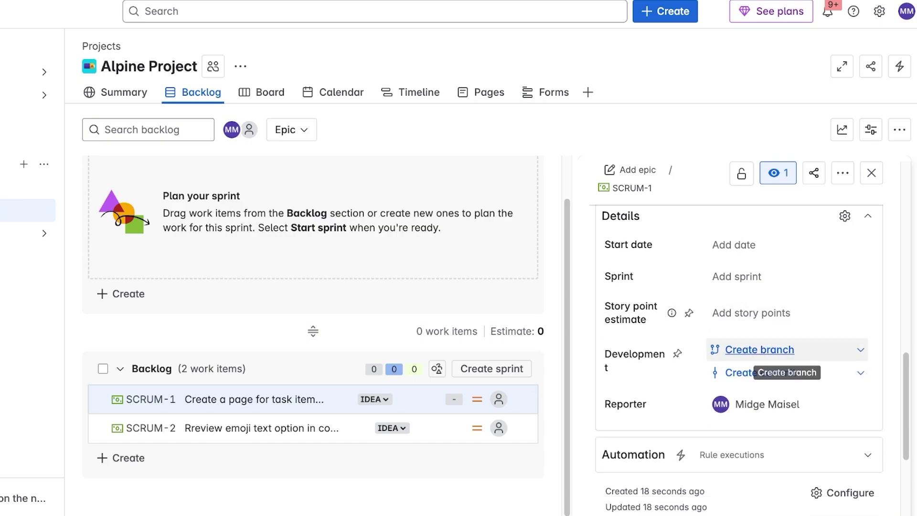
{"action": "left_click", "coordinate": [784, 352]}
{"action": "left_click", "coordinate": [783, 351]}
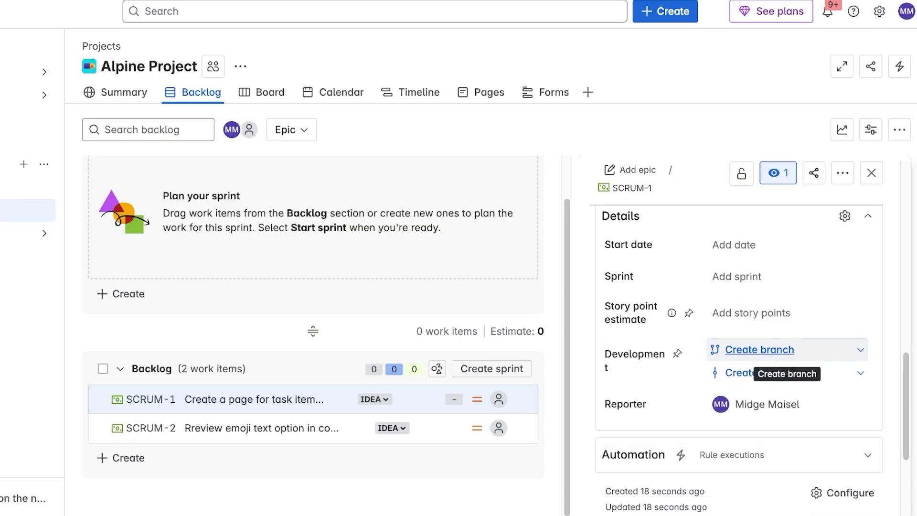
{"action": "left_click", "coordinate": [783, 351]}
{"action": "left_click", "coordinate": [784, 351]}
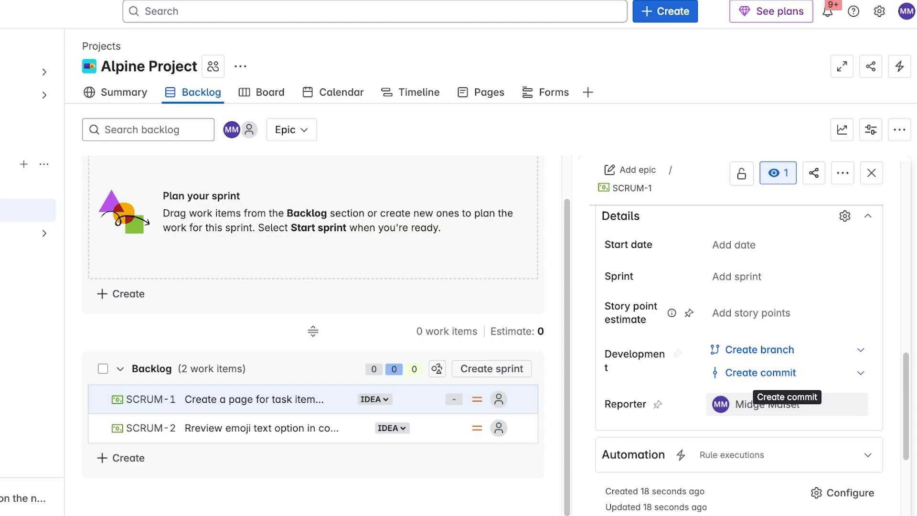
{"action": "left_click", "coordinate": [787, 373]}
{"action": "left_click", "coordinate": [786, 373]}
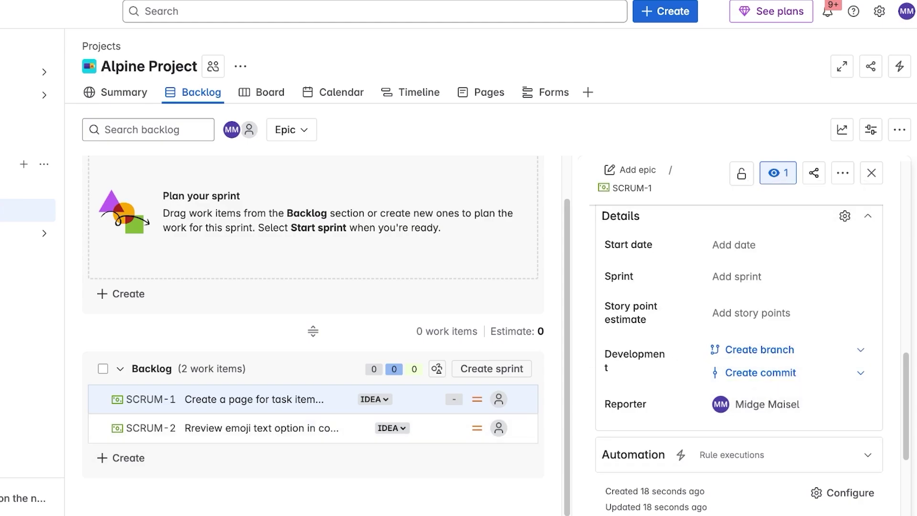
{"action": "left_click", "coordinate": [872, 173]}
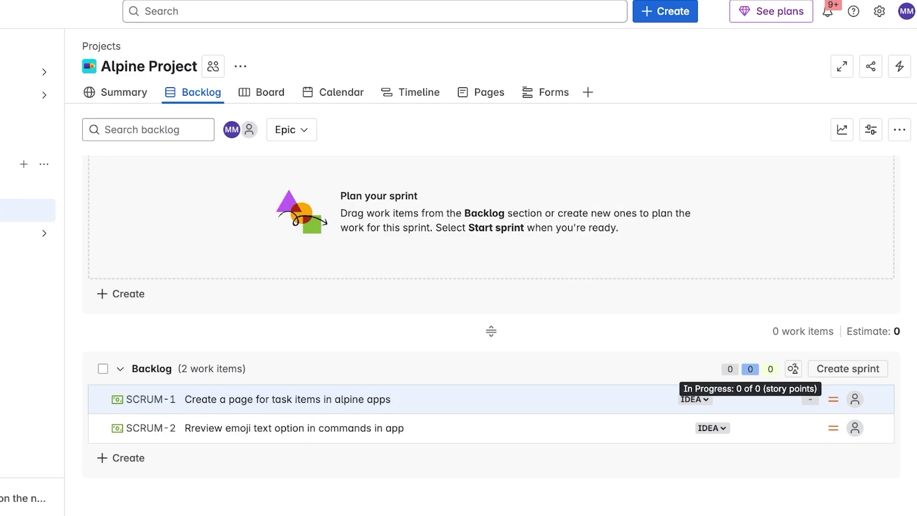
Add a third backlog work item titled "create a registration page" and dismiss the whiteboard suggestion
{"action": "left_click", "coordinate": [121, 458]}
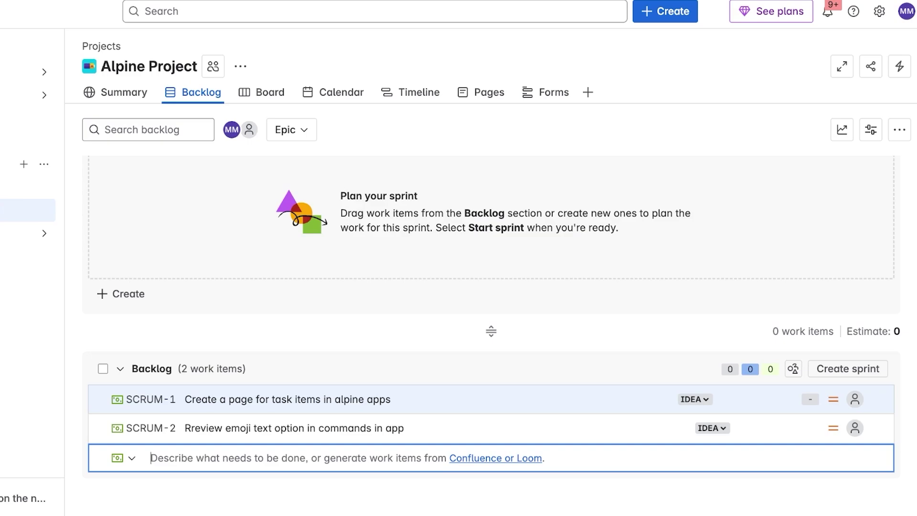
{"action": "scroll", "coordinate": [491, 428], "scroll_direction": "up", "scroll_amount": 2}
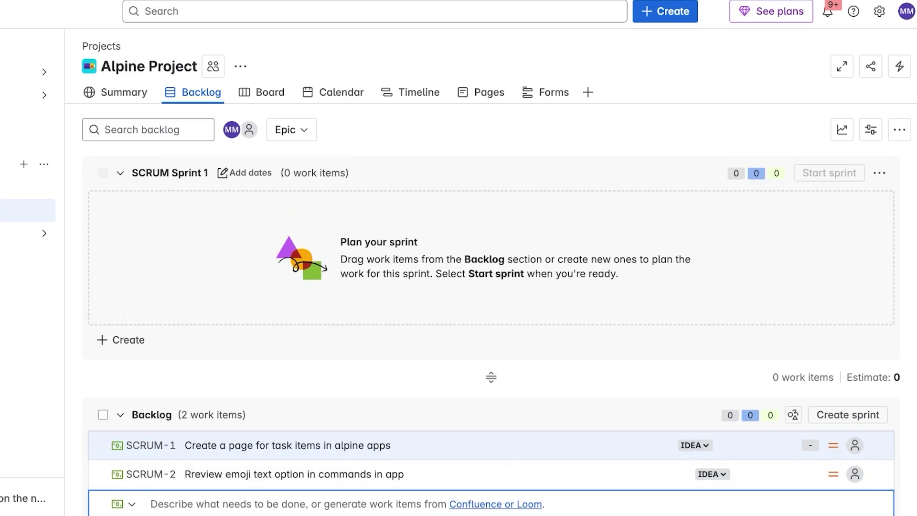
{"action": "scroll", "coordinate": [492, 428], "scroll_direction": "down", "scroll_amount": 1}
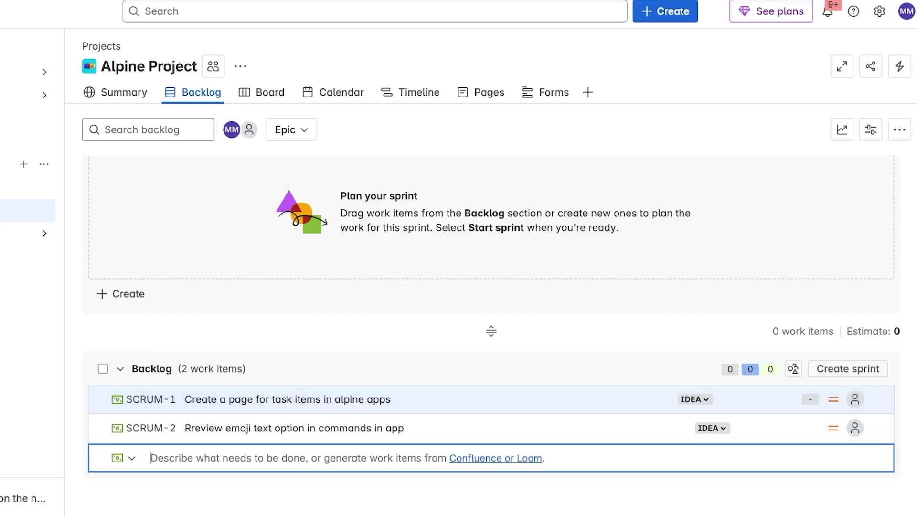
{"action": "type", "text": "create a registration page"}
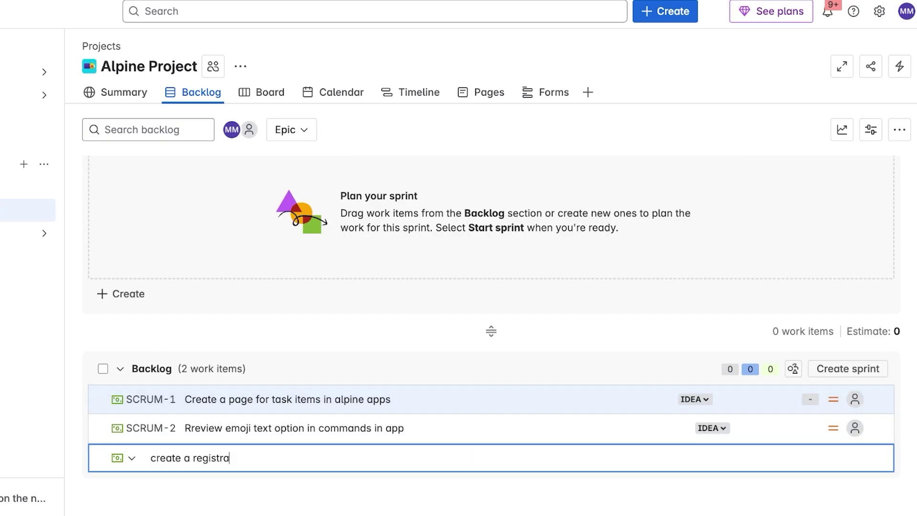
{"action": "key", "text": "Return"}
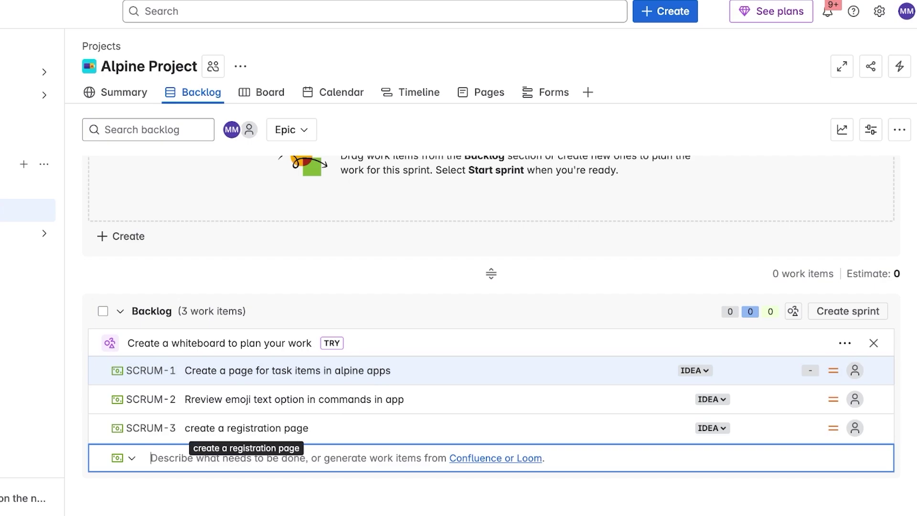
{"action": "left_click", "coordinate": [382, 343]}
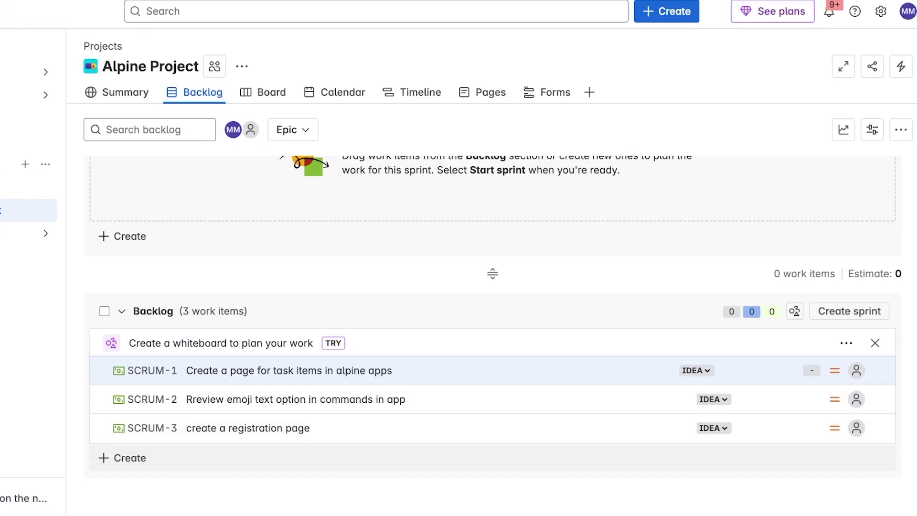
{"action": "left_click", "coordinate": [875, 343]}
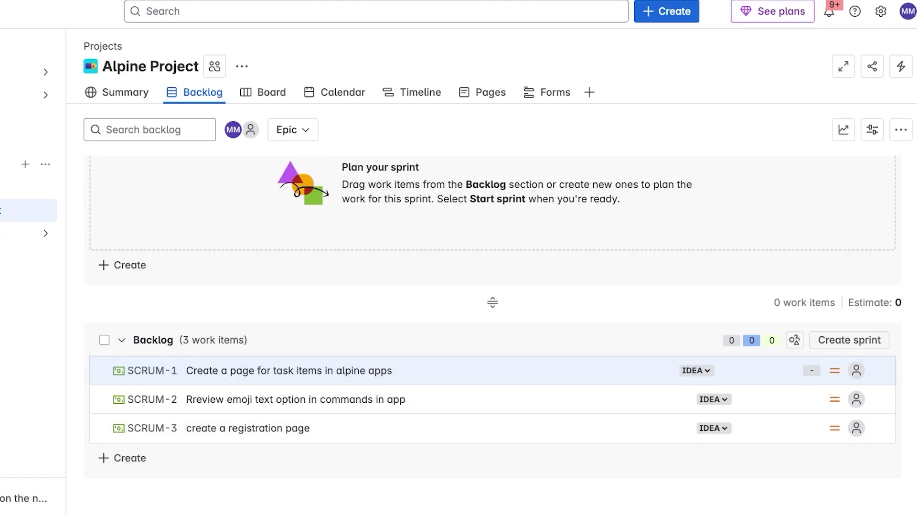
Create a second sprint from the backlog and delete it again
{"action": "left_click", "coordinate": [850, 339]}
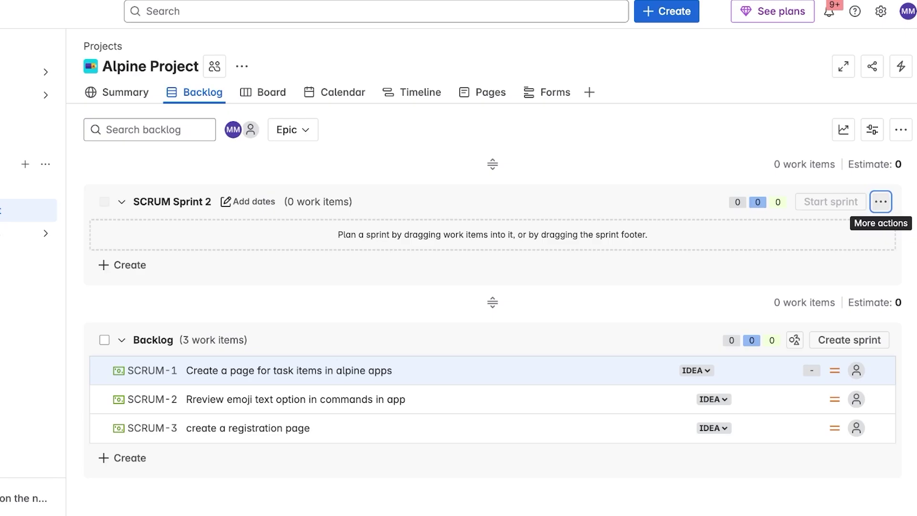
{"action": "left_click", "coordinate": [881, 202]}
{"action": "left_click", "coordinate": [822, 315]}
{"action": "left_click", "coordinate": [514, 137]}
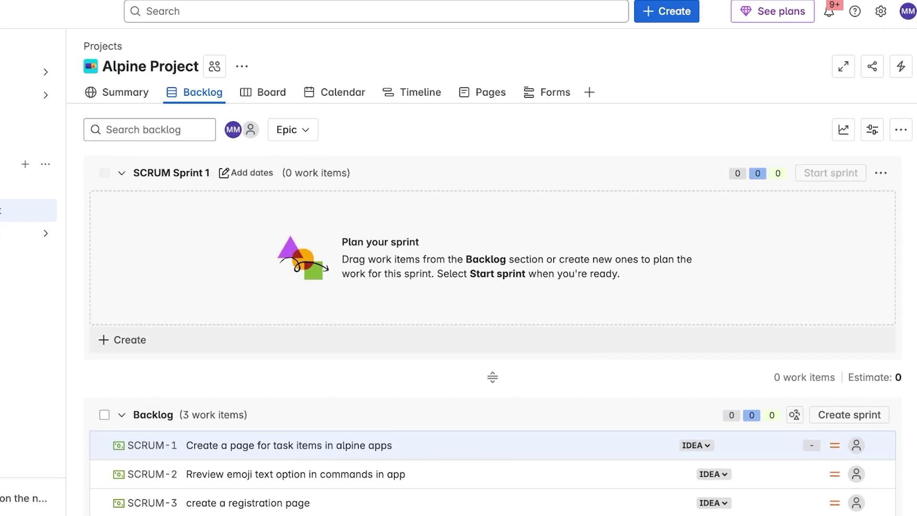
Move all three work items from the backlog into SCRUM Sprint 1, placing the registration page item first
{"action": "left_click_drag", "start_coordinate": [306, 445], "coordinate": [311, 291]}
{"action": "left_click_drag", "start_coordinate": [296, 339], "coordinate": [296, 196]}
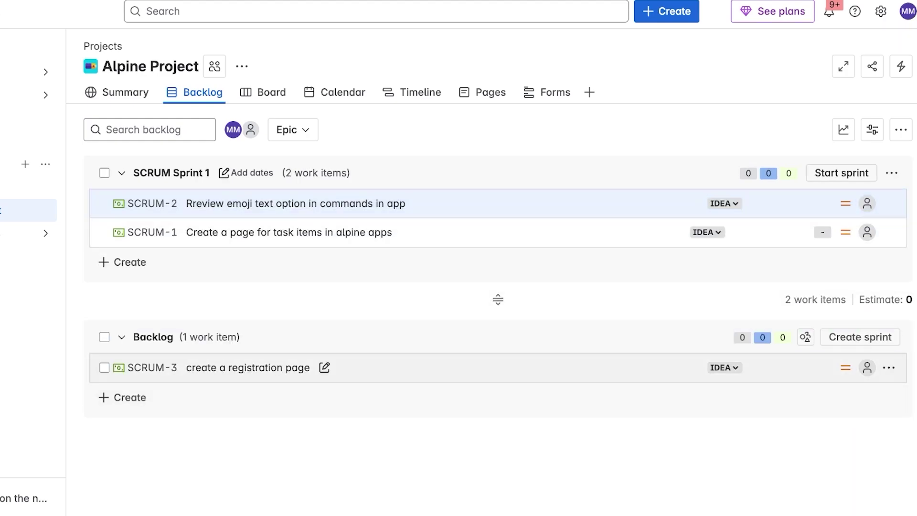
{"action": "left_click_drag", "start_coordinate": [287, 368], "coordinate": [249, 203]}
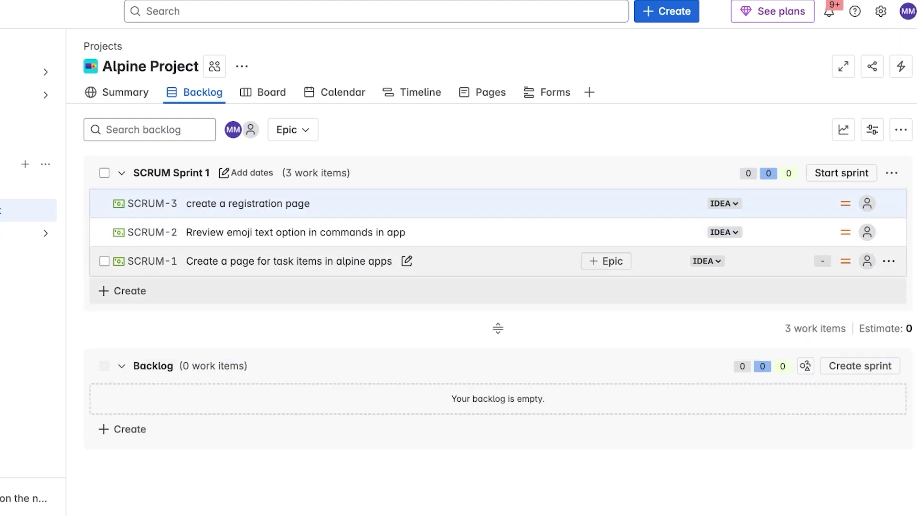
Schedule SCRUM Sprint 1 to start on 04/08/2025 and end on 18/08/2025
{"action": "left_click", "coordinate": [892, 172]}
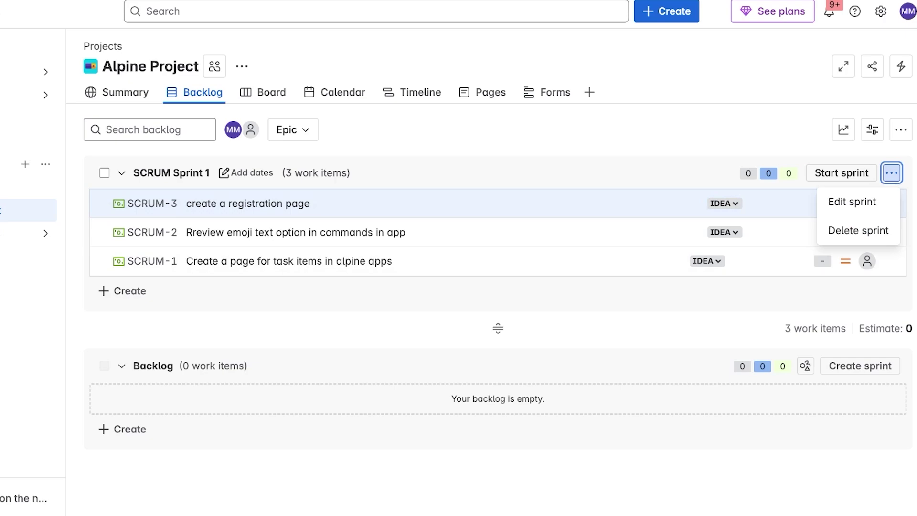
{"action": "key", "text": "Escape"}
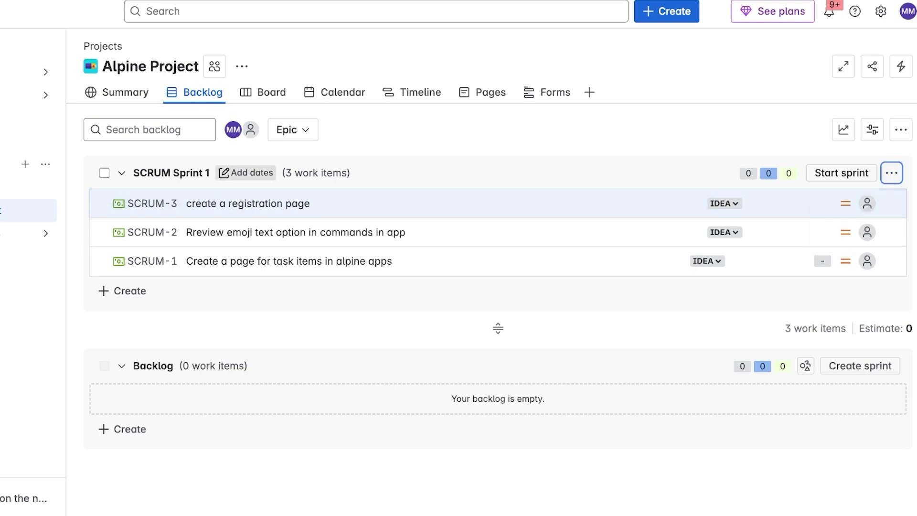
{"action": "left_click", "coordinate": [246, 173]}
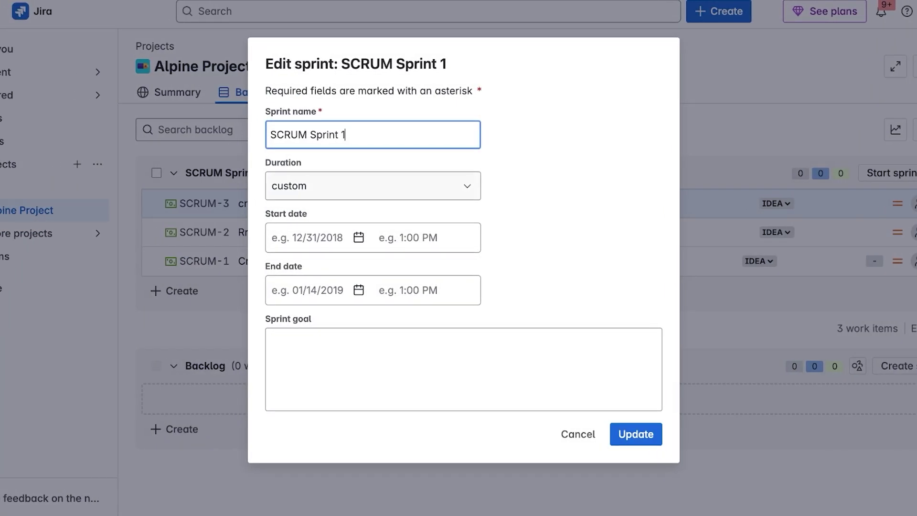
{"action": "left_click", "coordinate": [358, 237]}
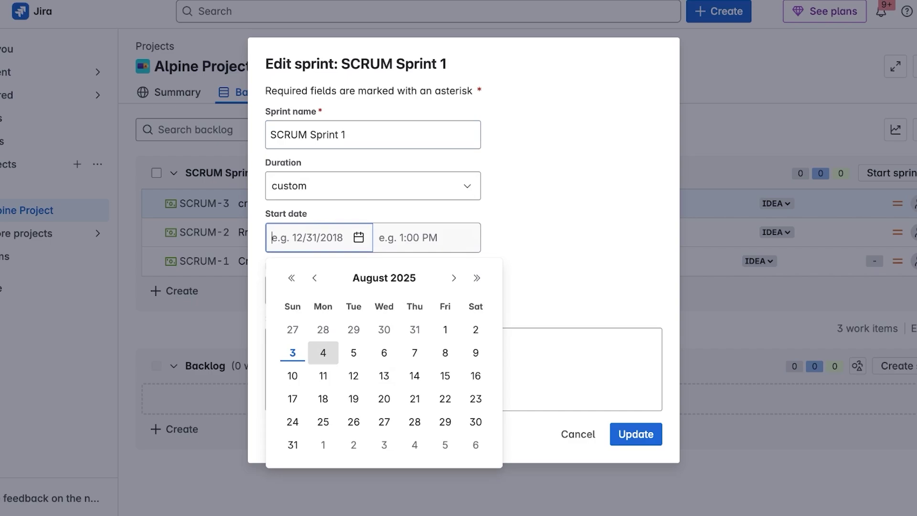
{"action": "left_click", "coordinate": [323, 353]}
{"action": "left_click", "coordinate": [359, 290]}
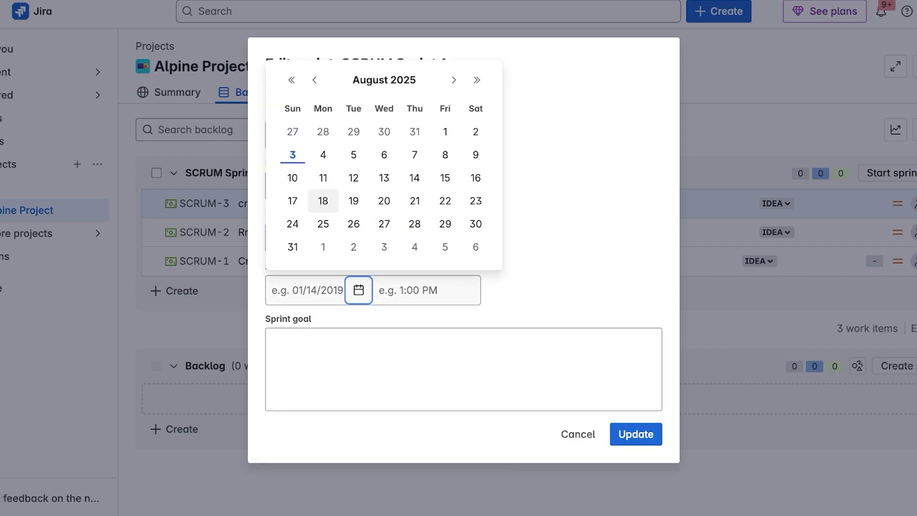
{"action": "left_click", "coordinate": [323, 201]}
Set the sprint goal to "Make our Alpine app ready for demo launch" and save the sprint details
{"action": "left_click", "coordinate": [382, 366]}
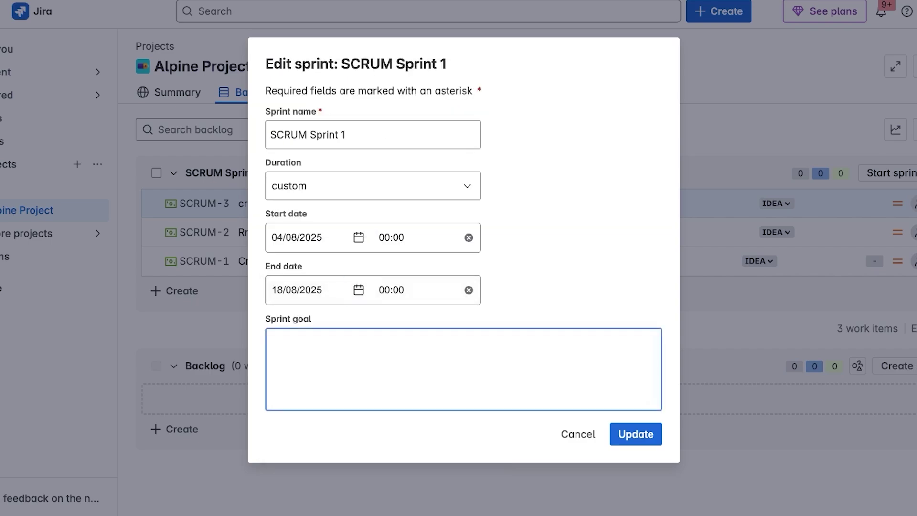
{"action": "type", "text": "Make our Alphine app rea"}
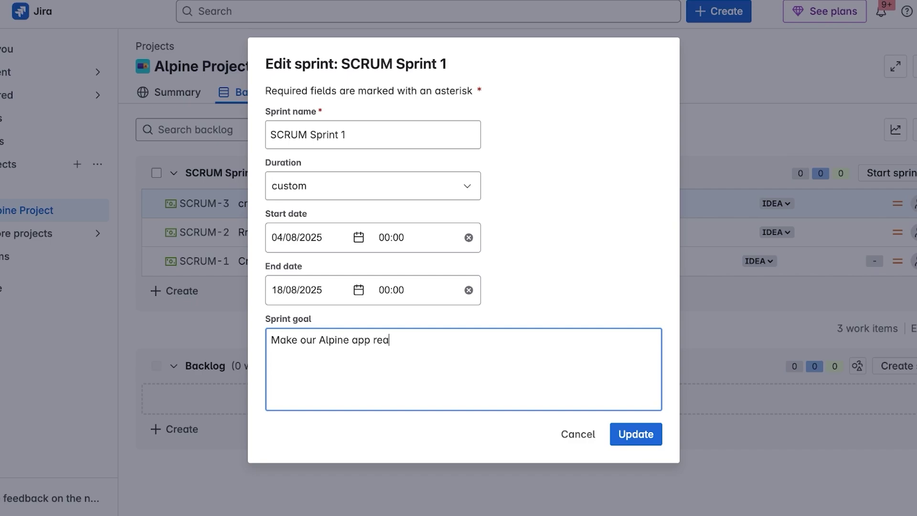
{"action": "type", "text": "dy for demo launch"}
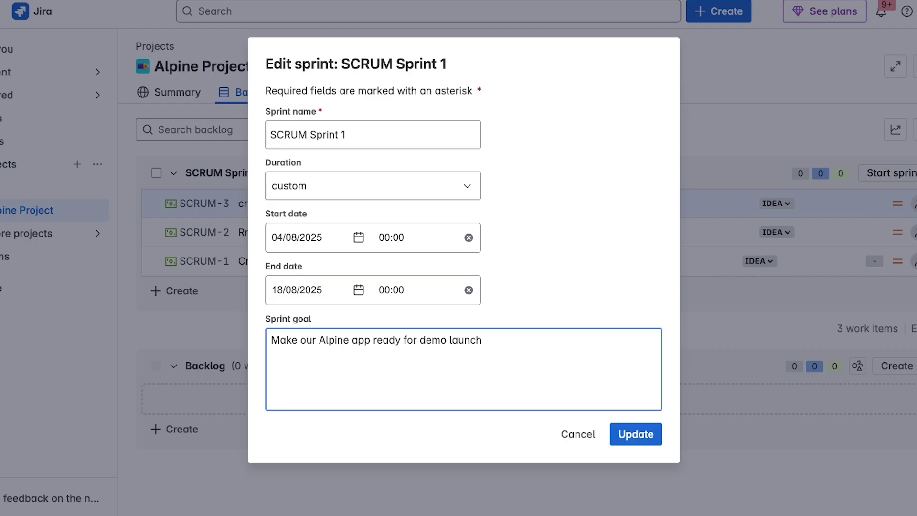
{"action": "left_click", "coordinate": [636, 433]}
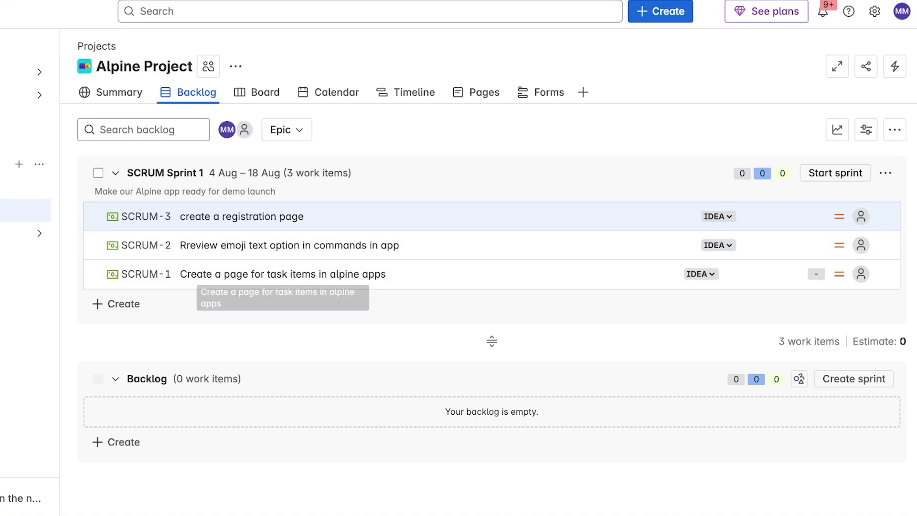
Start SCRUM Sprint 1 with its three work items, keeping the 2-week duration and the sprint goal
{"action": "left_click", "coordinate": [886, 173]}
{"action": "left_click", "coordinate": [835, 172]}
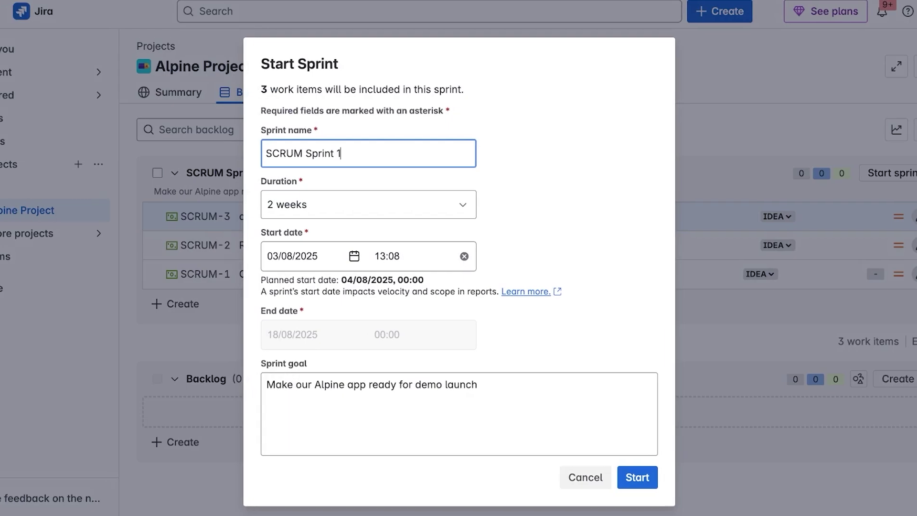
{"action": "left_click", "coordinate": [637, 478]}
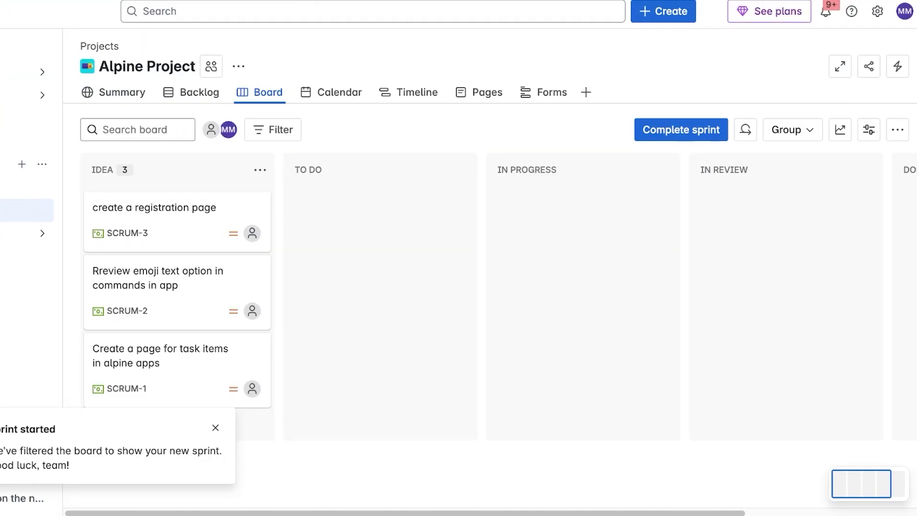
On the sprint board, move the registration page item to To Do and the emoji text review item to In Progress
{"action": "left_click", "coordinate": [199, 93]}
{"action": "left_click", "coordinate": [268, 93]}
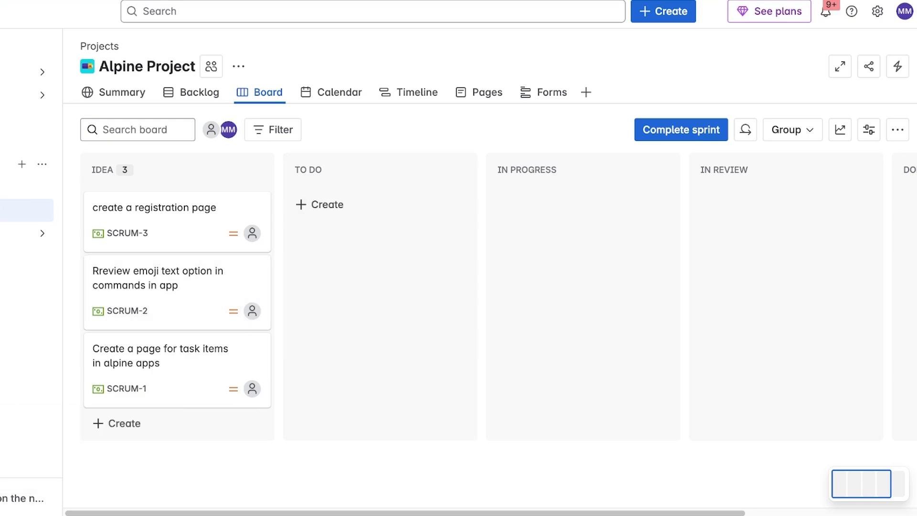
{"action": "left_click", "coordinate": [200, 92]}
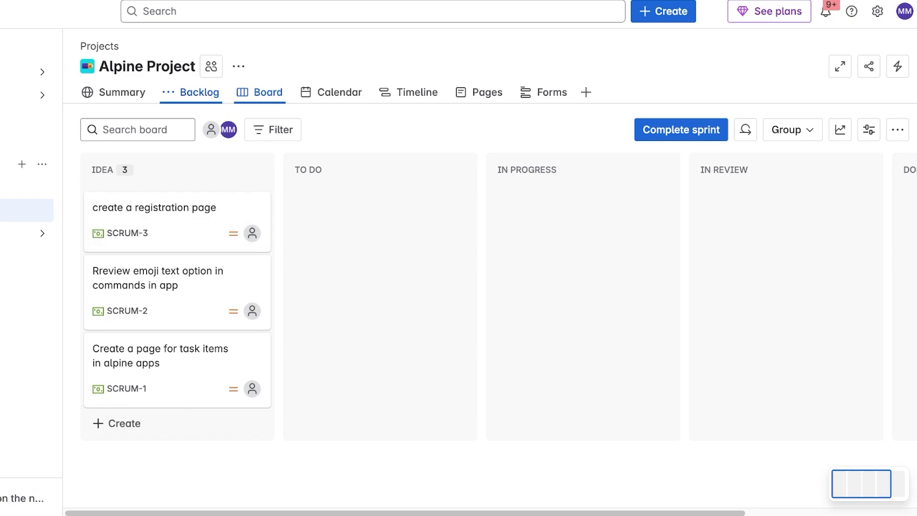
{"action": "left_click", "coordinate": [267, 92]}
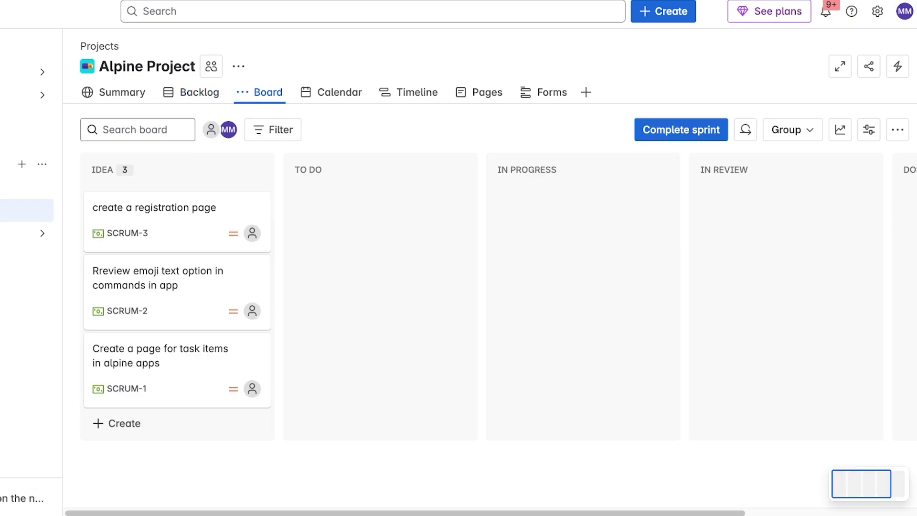
{"action": "left_click_drag", "start_coordinate": [178, 222], "coordinate": [573, 229]}
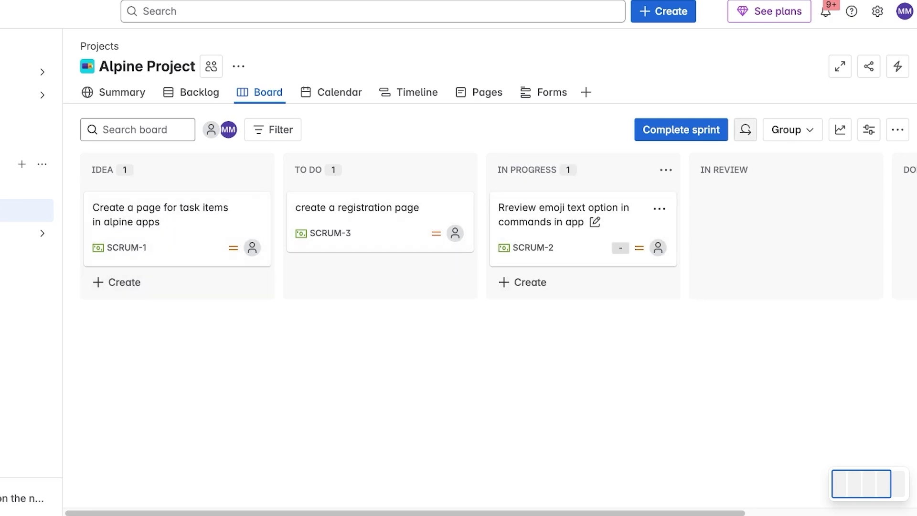
Examine the sprint's details, the board's grouping choices and the sprint insights, including progress and burndown
{"action": "left_click", "coordinate": [745, 129]}
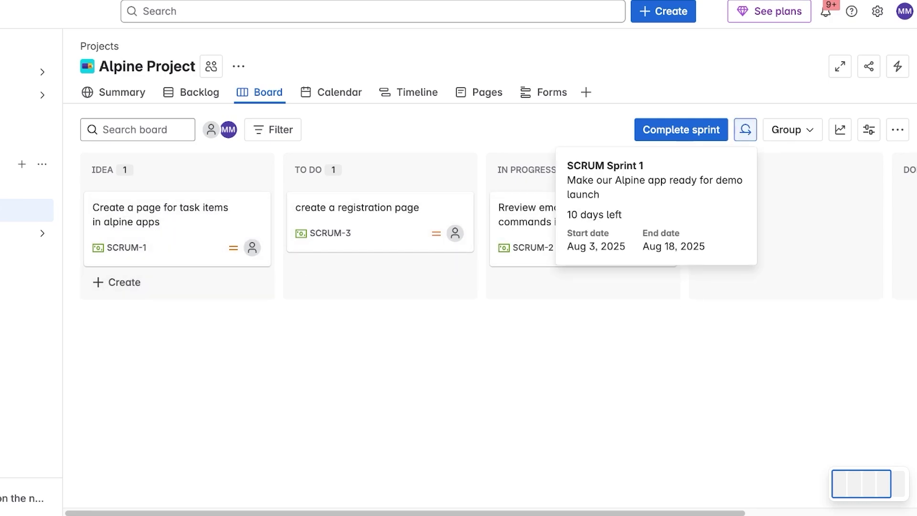
{"action": "left_click", "coordinate": [790, 129]}
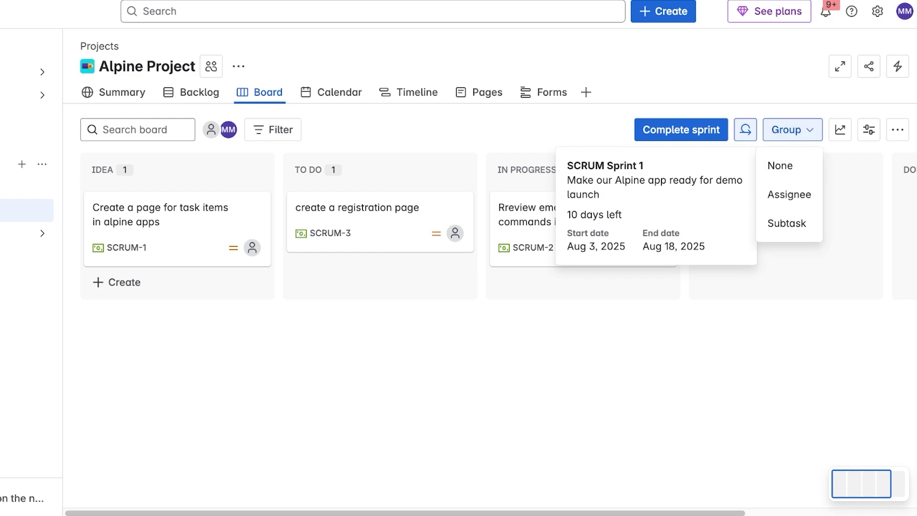
{"action": "left_click", "coordinate": [841, 130]}
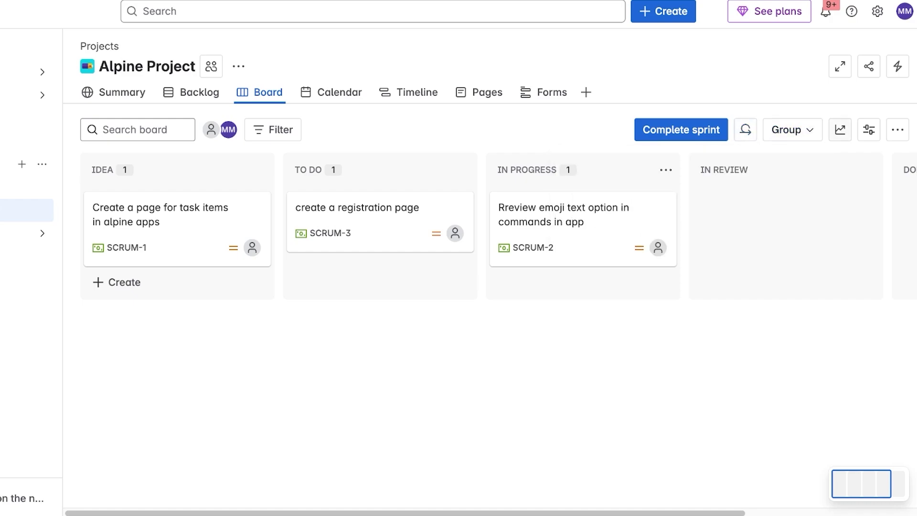
{"action": "left_click", "coordinate": [840, 129]}
{"action": "scroll", "coordinate": [737, 334], "scroll_direction": "down", "scroll_amount": 2}
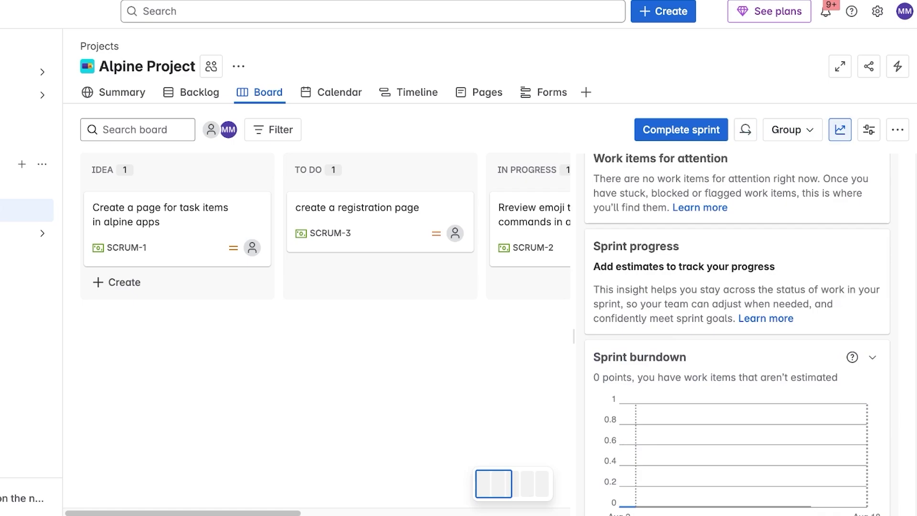
{"action": "scroll", "coordinate": [737, 334], "scroll_direction": "up", "scroll_amount": 2}
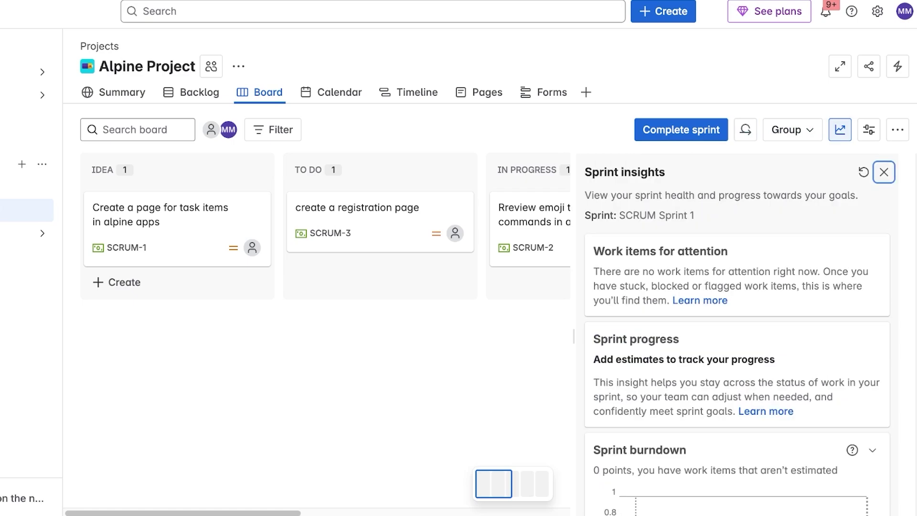
{"action": "scroll", "coordinate": [737, 334], "scroll_direction": "down", "scroll_amount": 3}
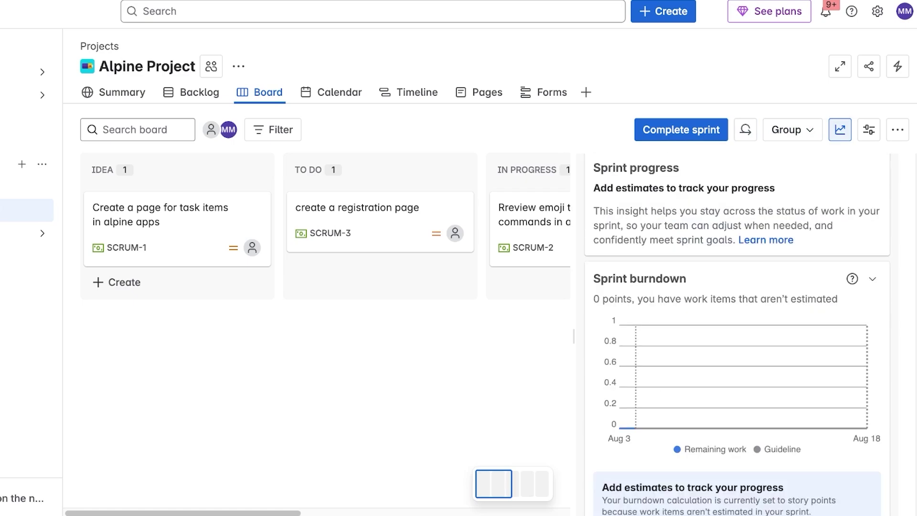
{"action": "scroll", "coordinate": [737, 334], "scroll_direction": "down", "scroll_amount": 3}
Examine the board's view settings and additional actions, briefly starting and ending a stand-up
{"action": "left_click", "coordinate": [869, 130]}
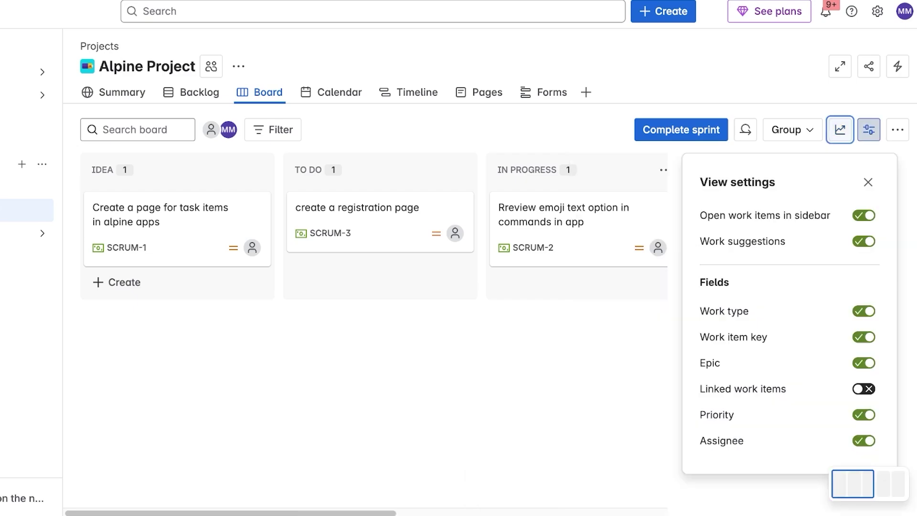
{"action": "left_click", "coordinate": [898, 130]}
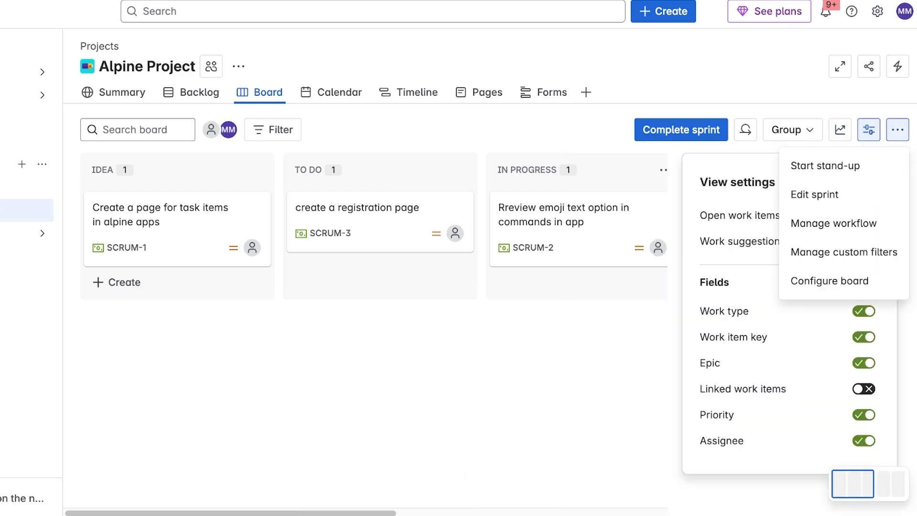
{"action": "left_click", "coordinate": [826, 165]}
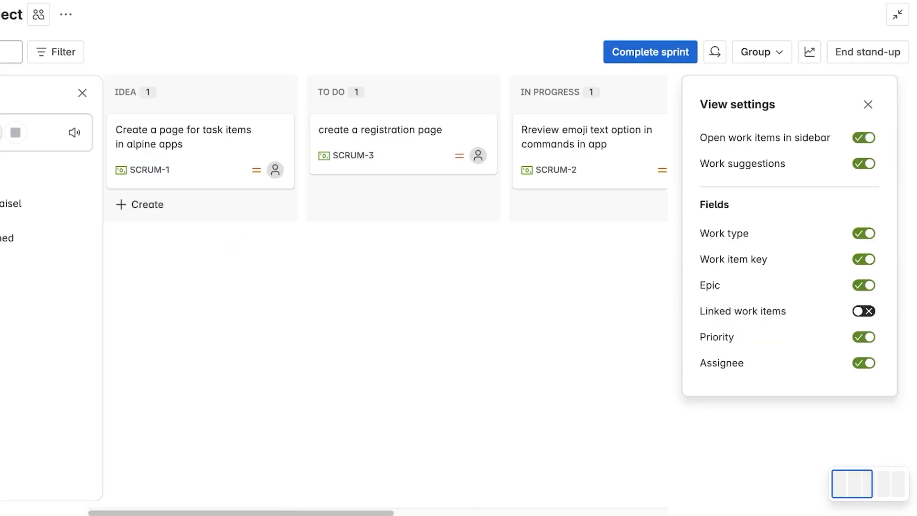
{"action": "left_click", "coordinate": [868, 52]}
{"action": "left_click", "coordinate": [898, 129]}
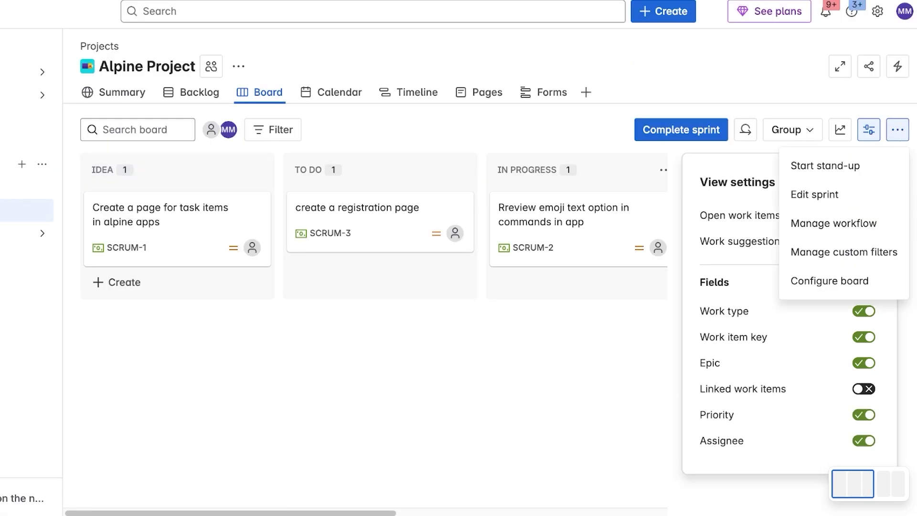
{"action": "left_click", "coordinate": [898, 130]}
{"action": "left_click", "coordinate": [868, 182]}
Move all three work items on the sprint board to Done
{"action": "left_click_drag", "start_coordinate": [170, 222], "coordinate": [860, 224]}
{"action": "left_click_drag", "start_coordinate": [456, 222], "coordinate": [841, 253]}
{"action": "left_click_drag", "start_coordinate": [196, 220], "coordinate": [805, 378]}
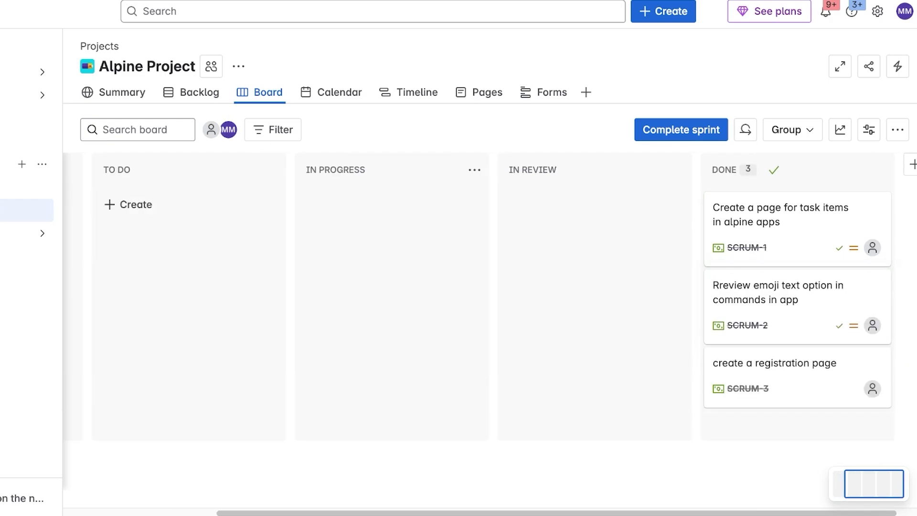
Move the task items page back to In Review and examine where sprint completion can send open work items, without completing the sprint
{"action": "left_click_drag", "start_coordinate": [774, 215], "coordinate": [592, 224]}
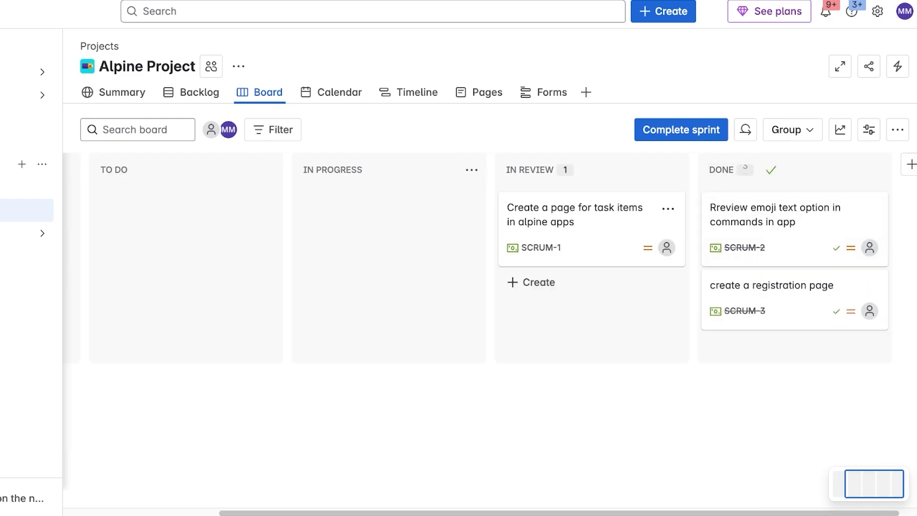
{"action": "left_click", "coordinate": [681, 129]}
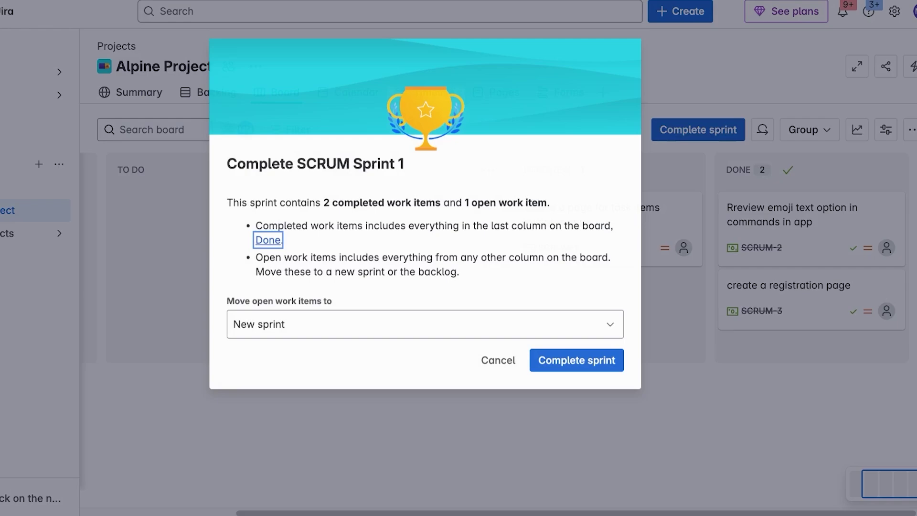
{"action": "left_click", "coordinate": [455, 321]}
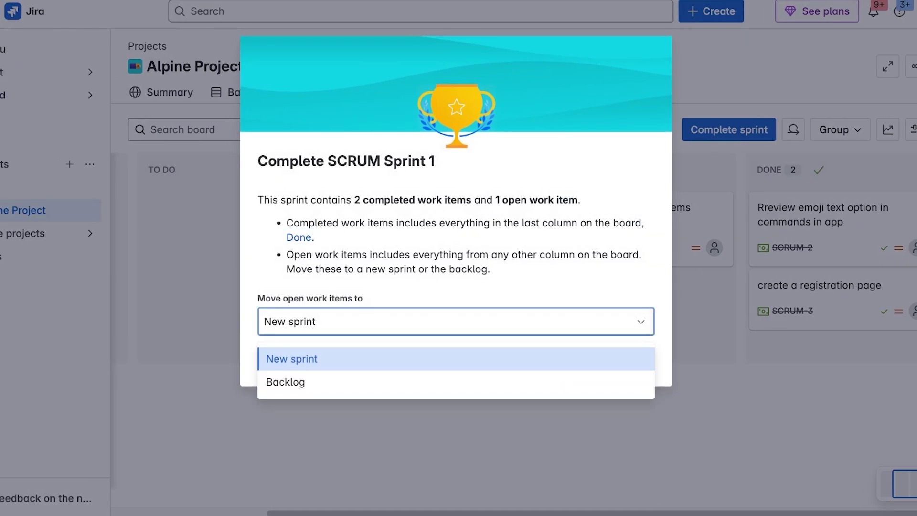
{"action": "left_click", "coordinate": [292, 358]}
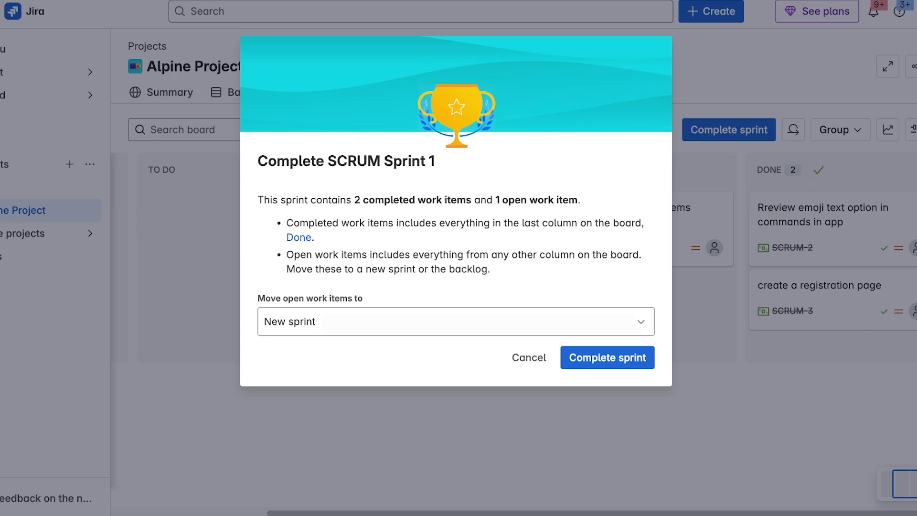
{"action": "left_click", "coordinate": [456, 321]}
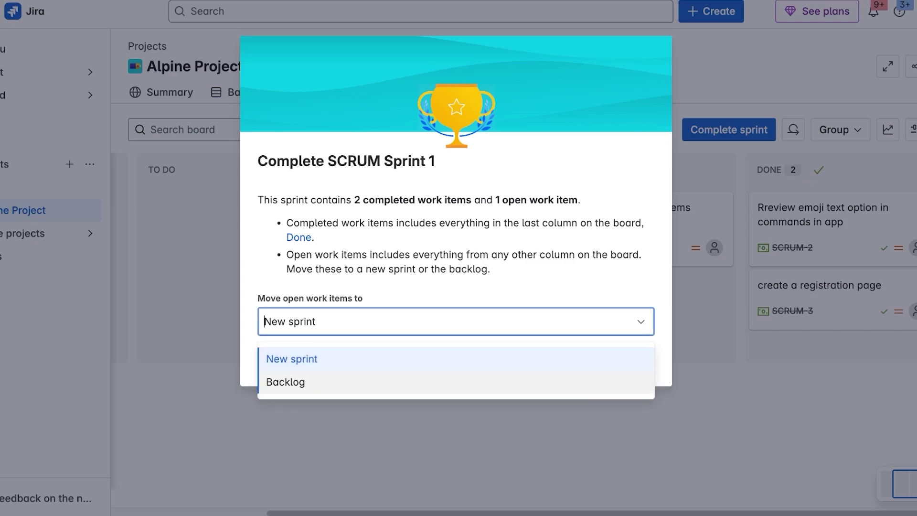
{"action": "left_click", "coordinate": [455, 359]}
{"action": "key", "text": "Escape"}
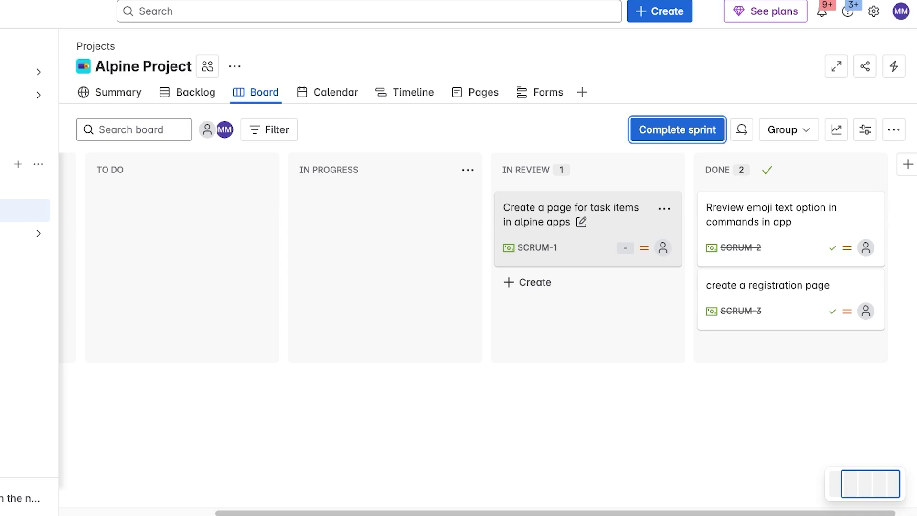
Move the task items page from In Review to Done and complete SCRUM Sprint 1
{"action": "left_click_drag", "start_coordinate": [588, 234], "coordinate": [786, 210]}
{"action": "left_click", "coordinate": [678, 130]}
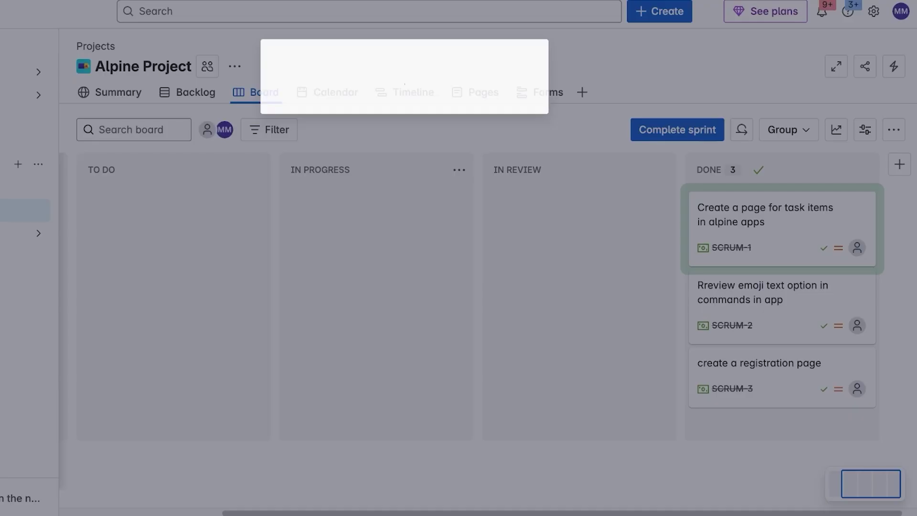
{"action": "left_click", "coordinate": [579, 243]}
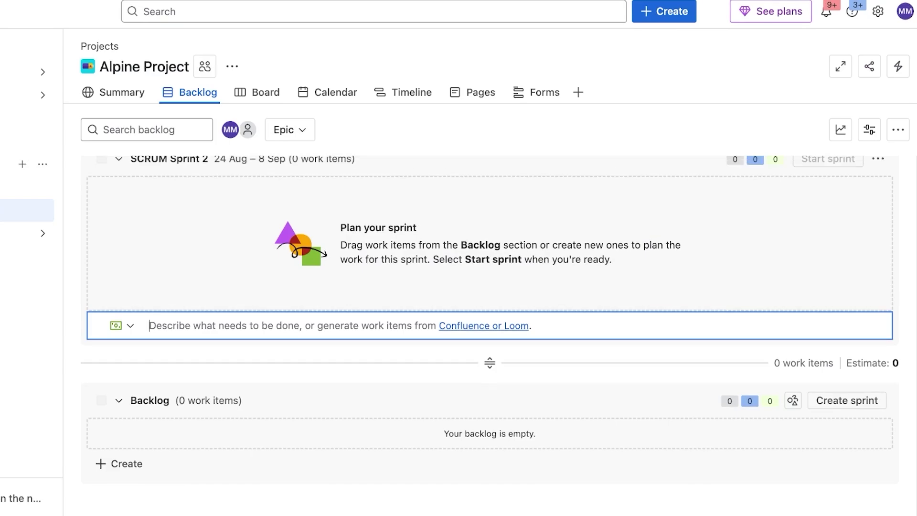
Open the Alpine Project summary
{"action": "left_click", "coordinate": [120, 92]}
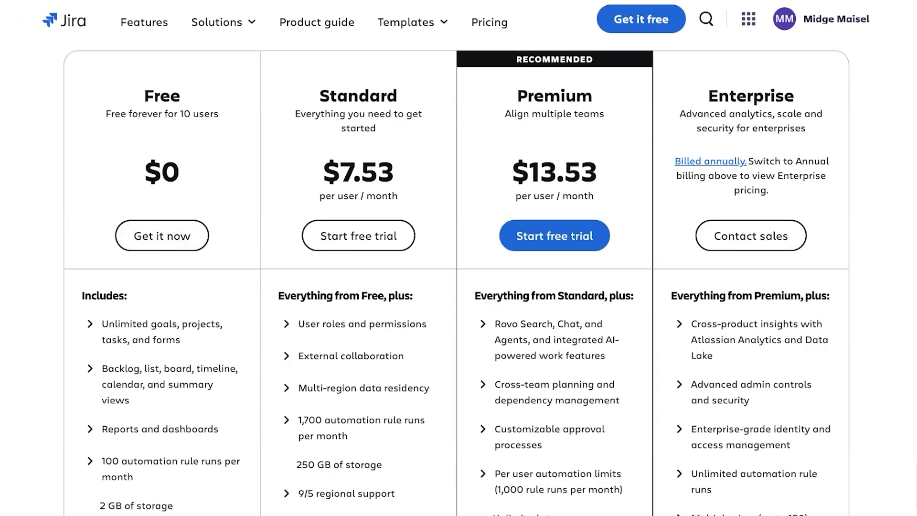
Examine the monthly prices and included features of the Free, Standard, Premium and Enterprise plans on the Jira pricing page
{"action": "scroll", "coordinate": [456, 280], "scroll_direction": "down", "scroll_amount": 3}
{"action": "scroll", "coordinate": [456, 280], "scroll_direction": "up", "scroll_amount": 6}
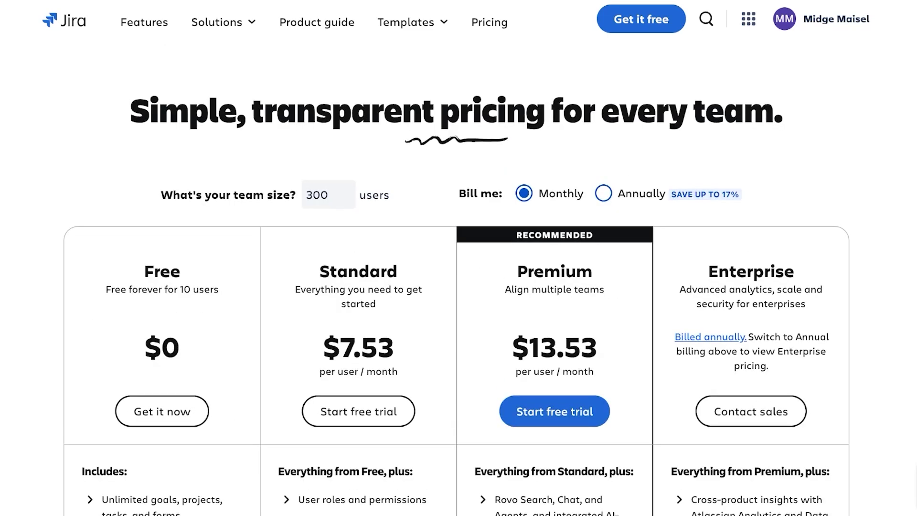
{"action": "scroll", "coordinate": [457, 279], "scroll_direction": "down", "scroll_amount": 3}
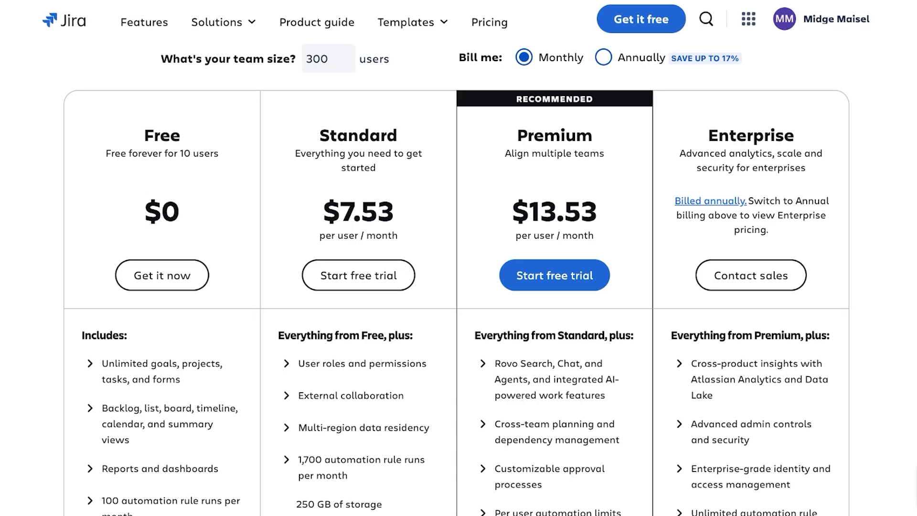
{"action": "scroll", "coordinate": [456, 279], "scroll_direction": "down", "scroll_amount": 5}
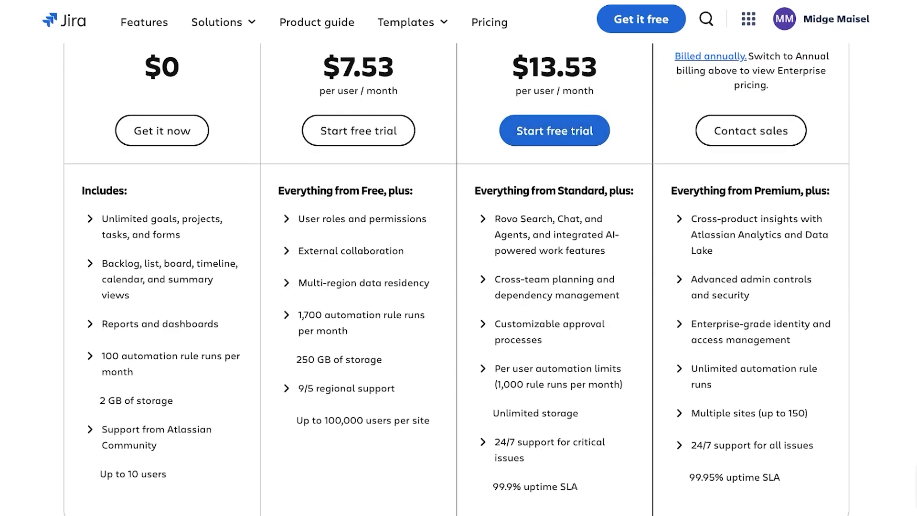
{"action": "scroll", "coordinate": [456, 280], "scroll_direction": "up", "scroll_amount": 2}
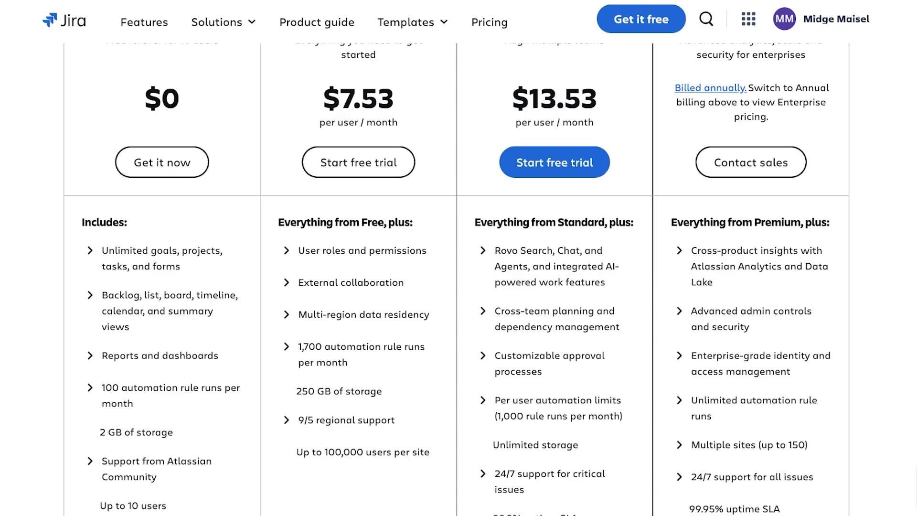
{"action": "scroll", "coordinate": [459, 280], "scroll_direction": "down", "scroll_amount": 4}
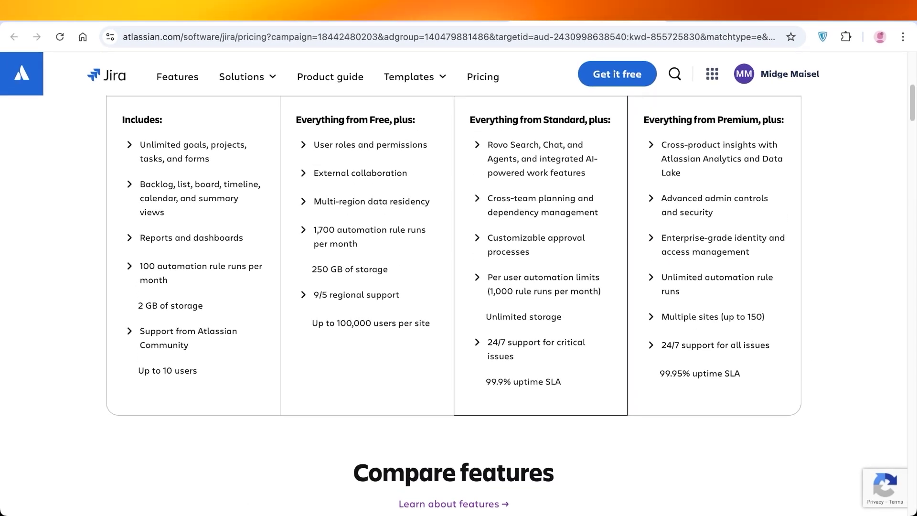
{"action": "scroll", "coordinate": [459, 279], "scroll_direction": "up", "scroll_amount": 1}
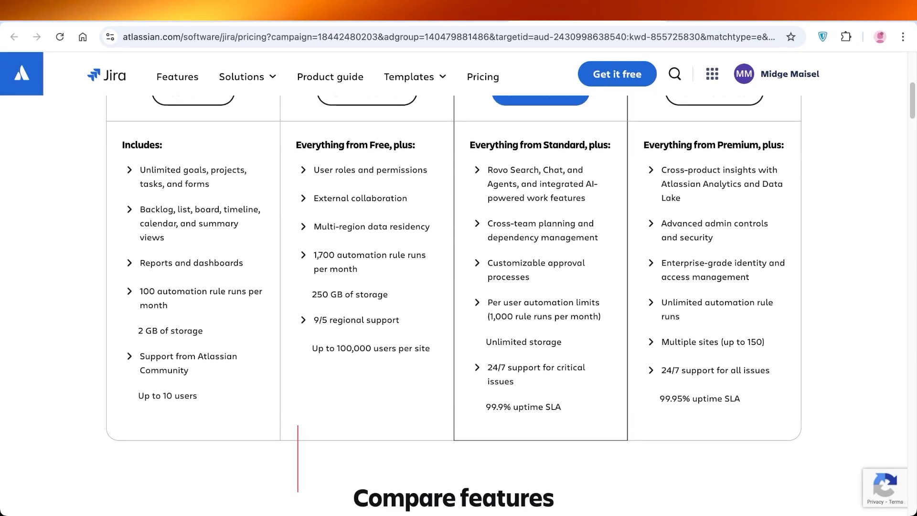